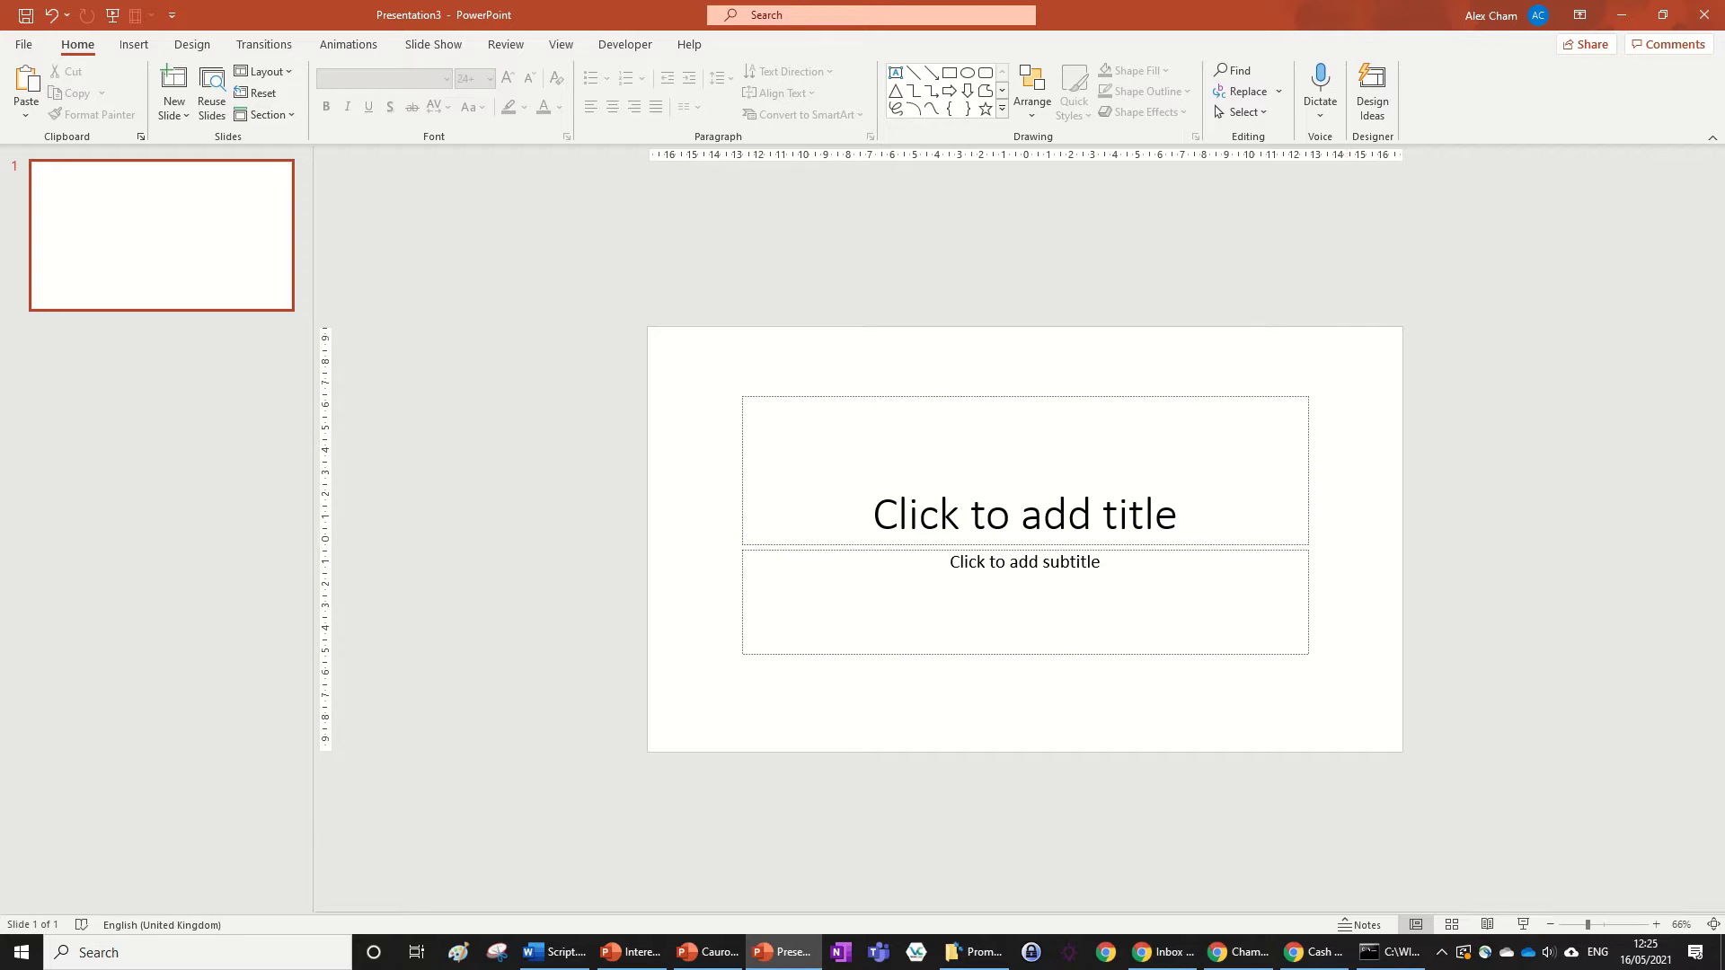
# - Paste the copied newspaper cover pictures onto the slide and spread them apart so each one can be seen
pyautogui.hotkey('alt', 'Tab')
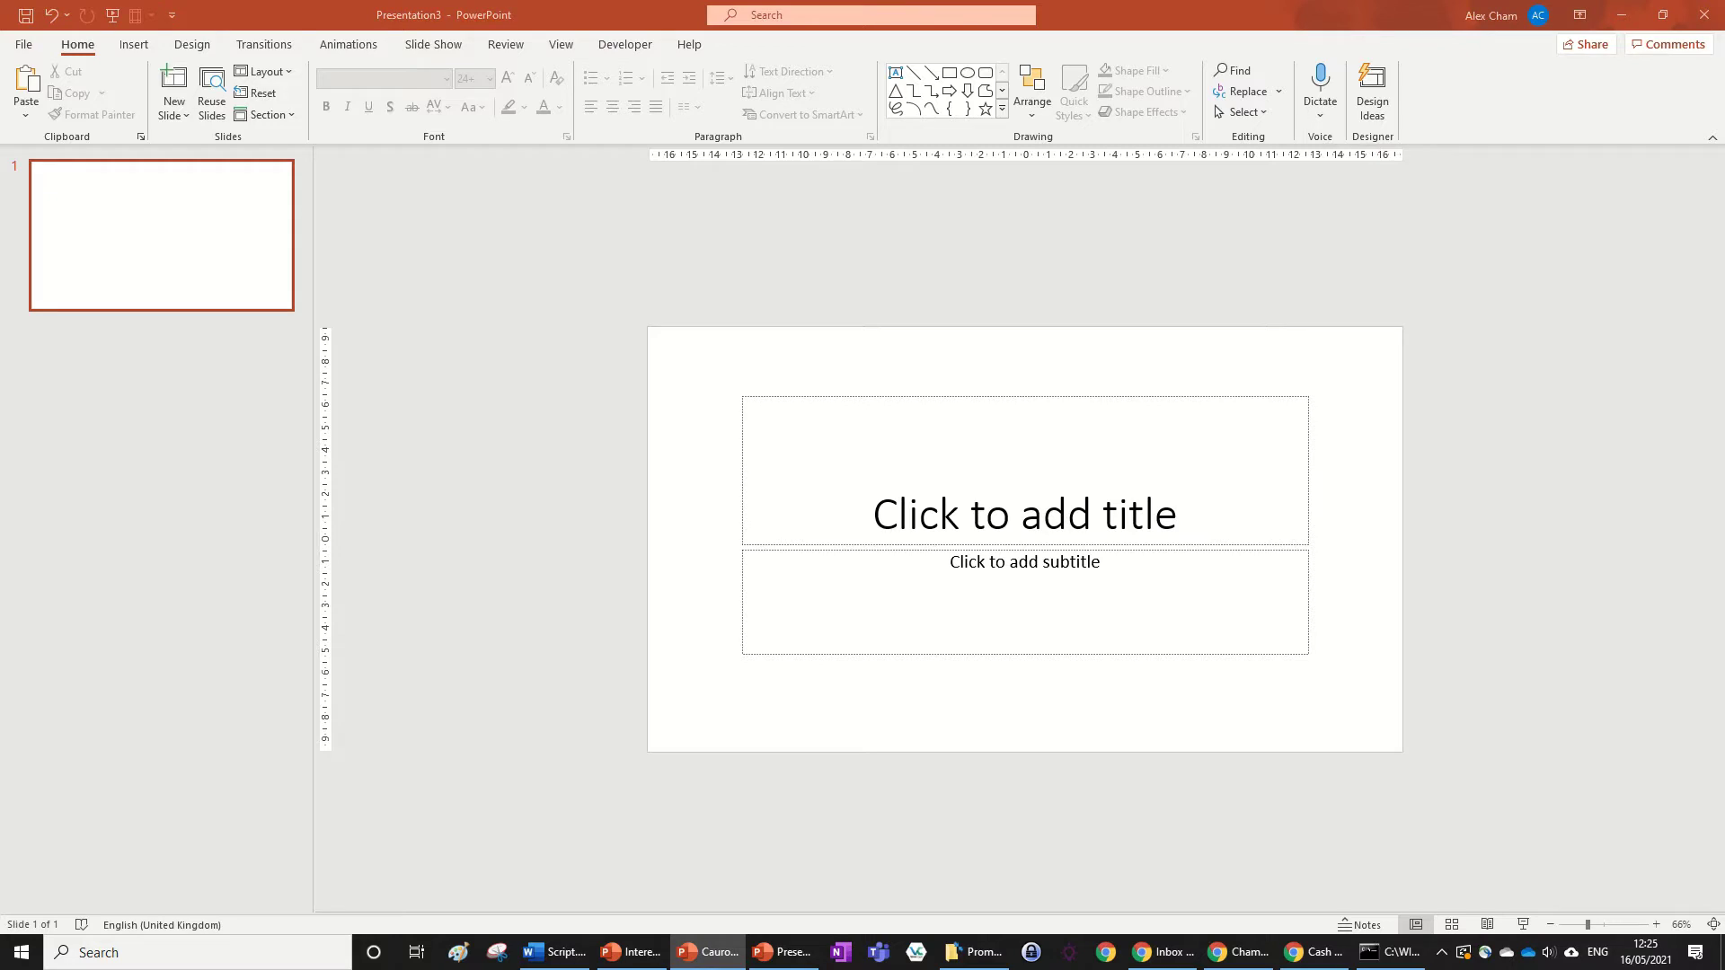
pyautogui.hotkey('ctrl', 'v')
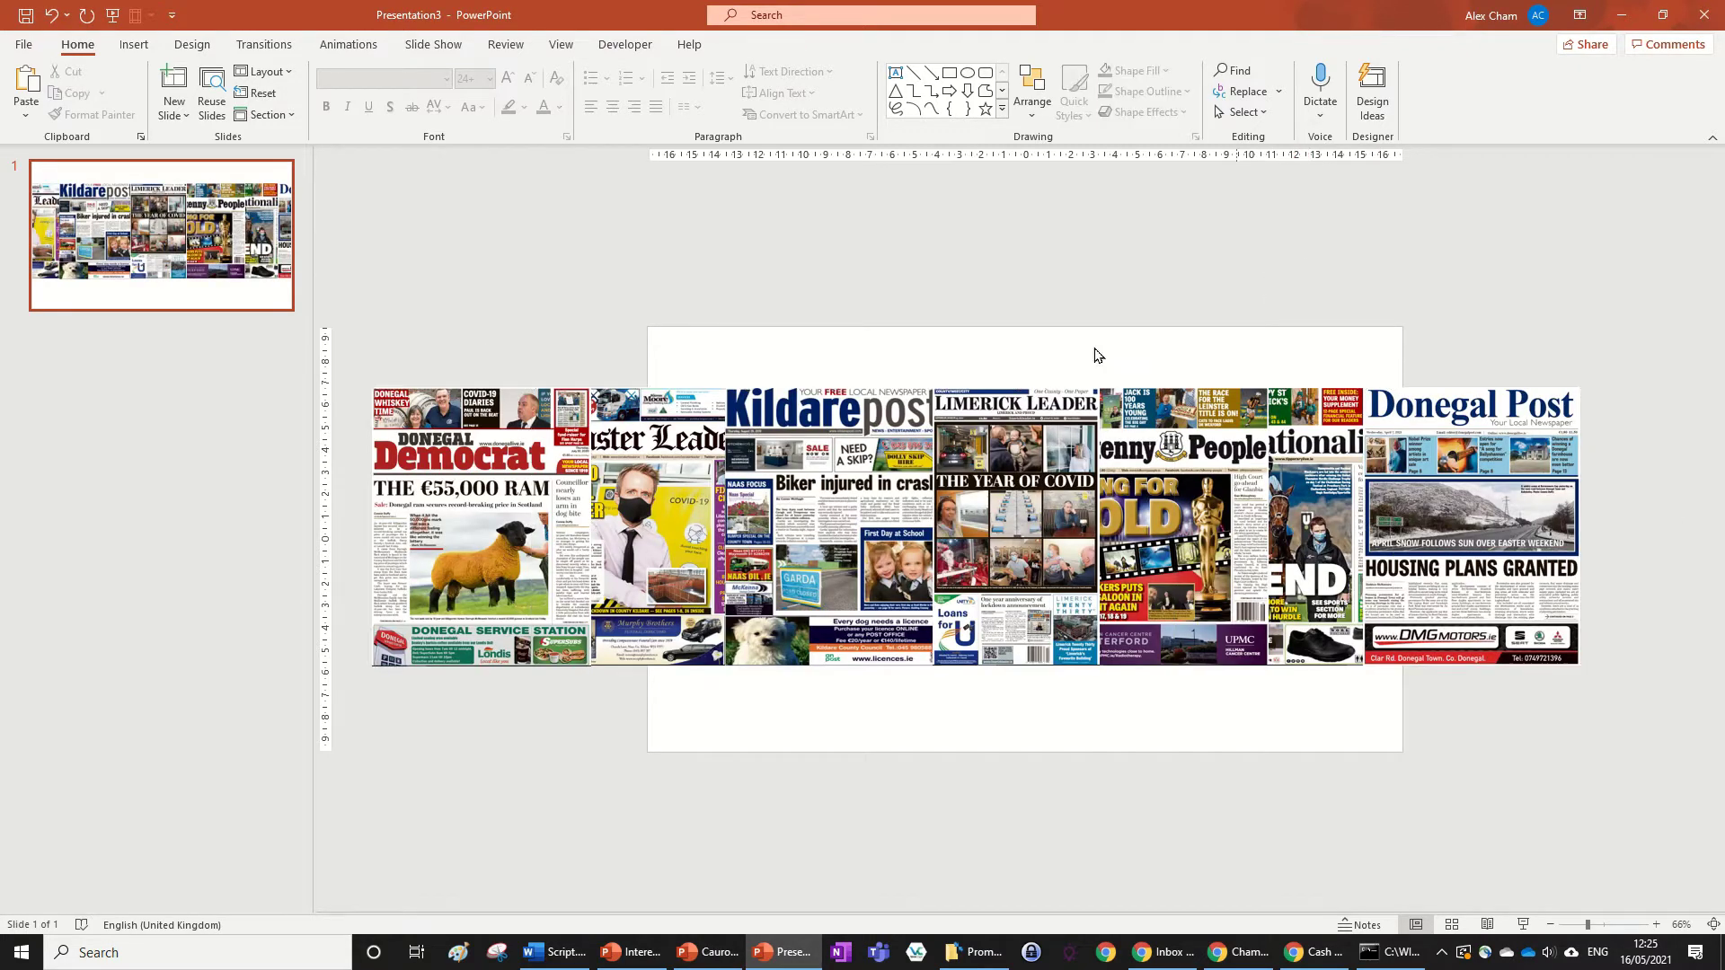
pyautogui.moveTo(977, 499); pyautogui.dragTo(991, 294)
pyautogui.moveTo(811, 502); pyautogui.dragTo(884, 624)
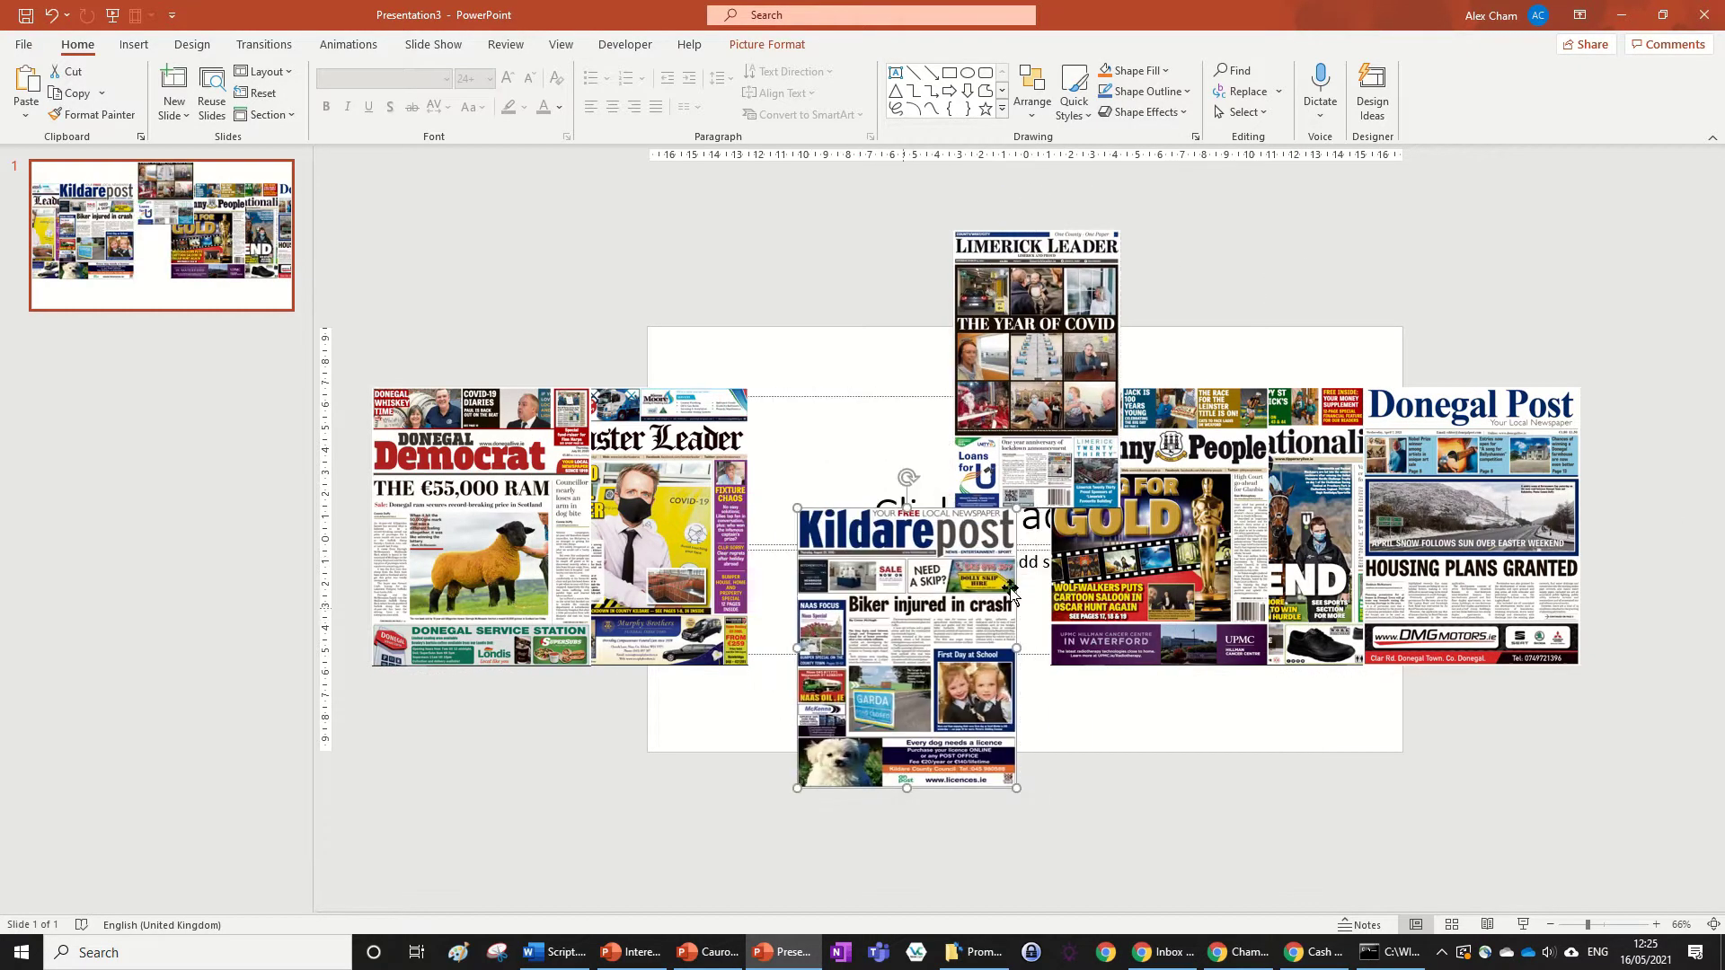
pyautogui.moveTo(1175, 553); pyautogui.dragTo(1215, 391)
pyautogui.moveTo(1267, 558); pyautogui.dragTo(1195, 652)
pyautogui.moveTo(1474, 503); pyautogui.dragTo(1512, 432)
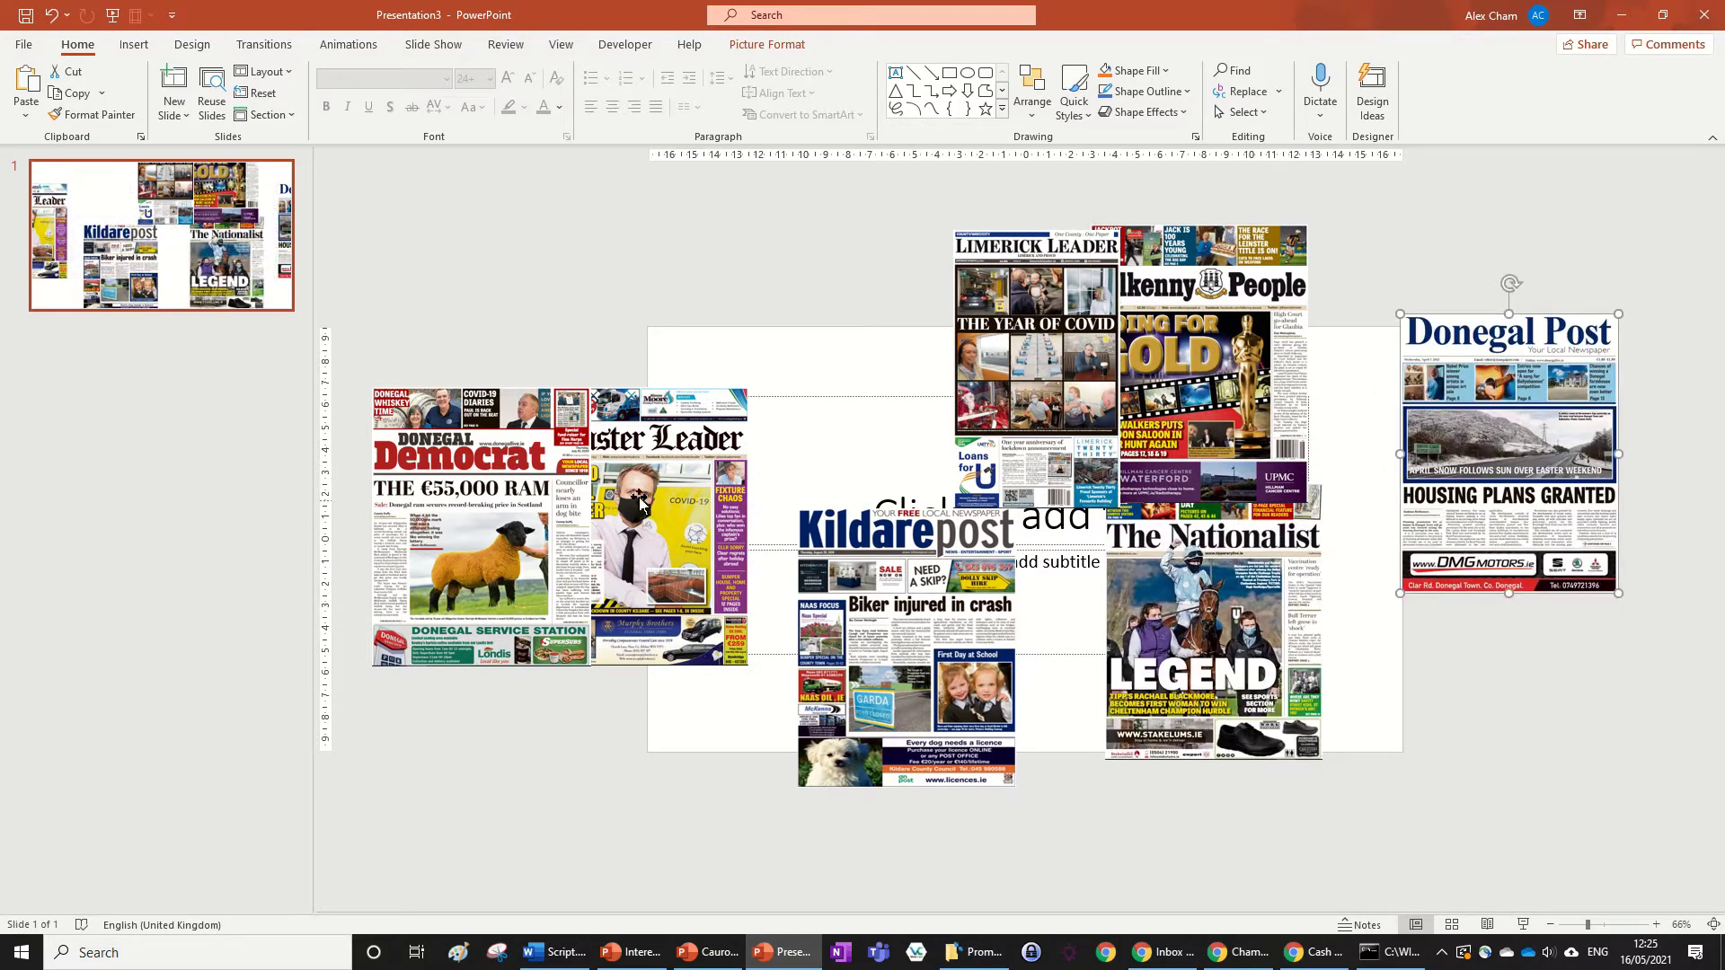
pyautogui.moveTo(638, 491); pyautogui.dragTo(751, 407)
pyautogui.moveTo(486, 539); pyautogui.dragTo(572, 643)
pyautogui.click(1485, 744)
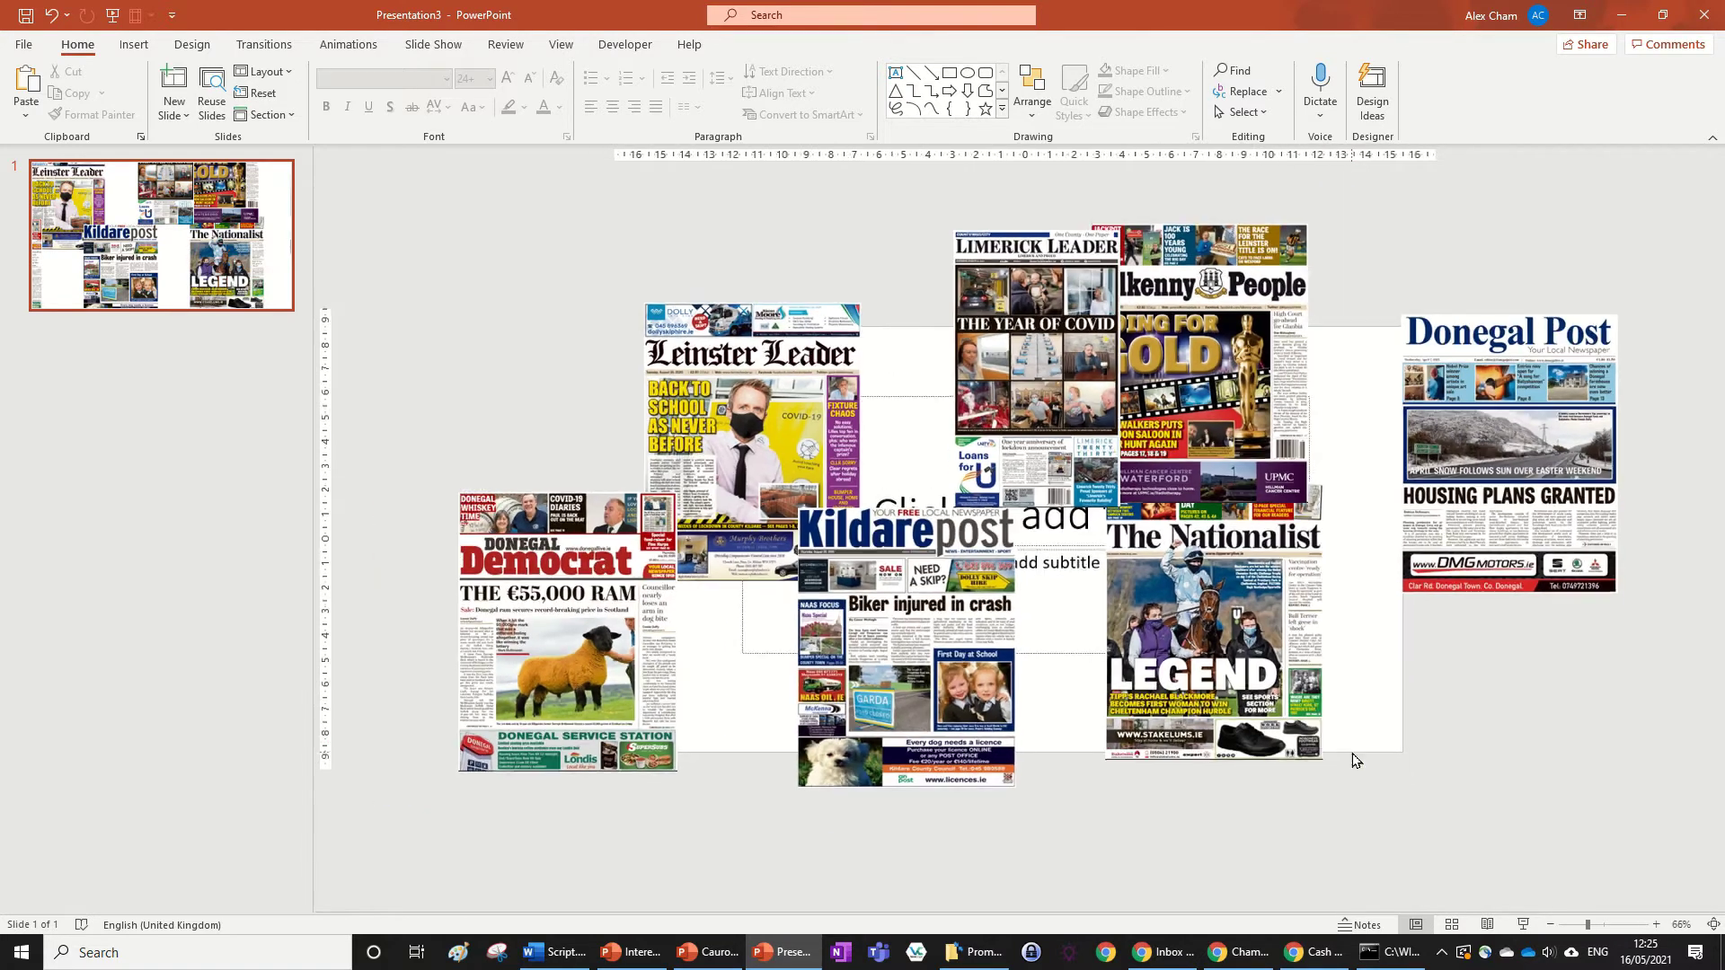
# - Switch the slide to the Blank layout and dismiss the design suggestions
pyautogui.click(284, 78)
pyautogui.click(282, 327)
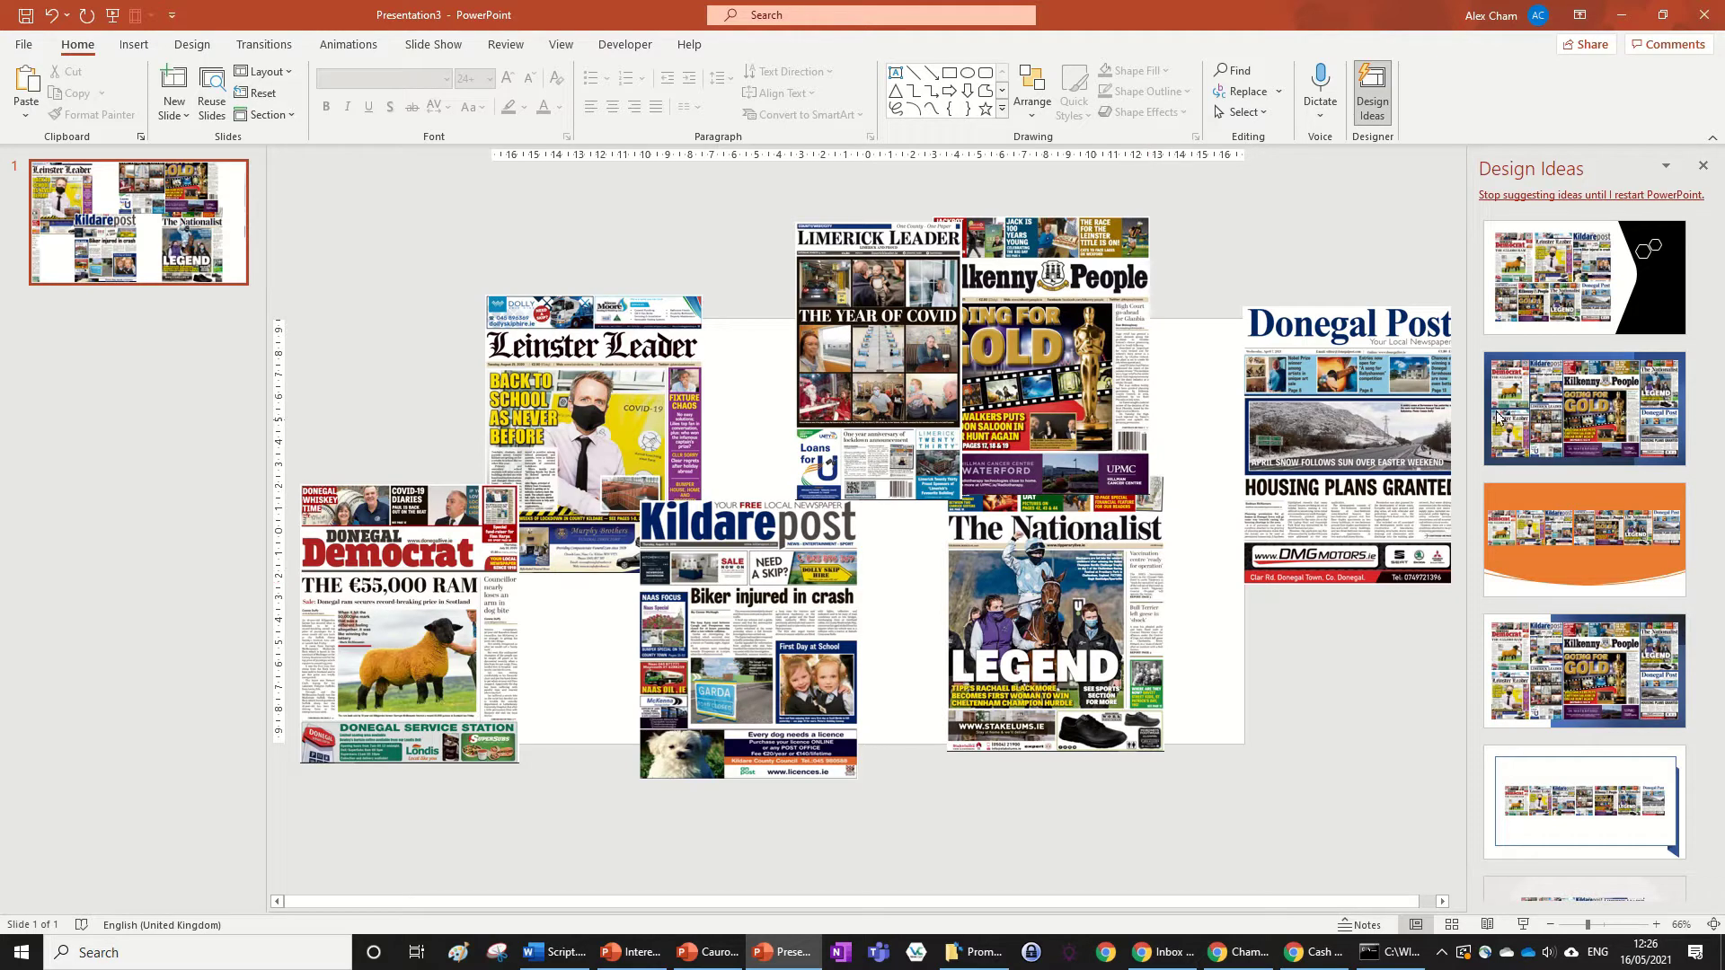
pyautogui.click(1703, 165)
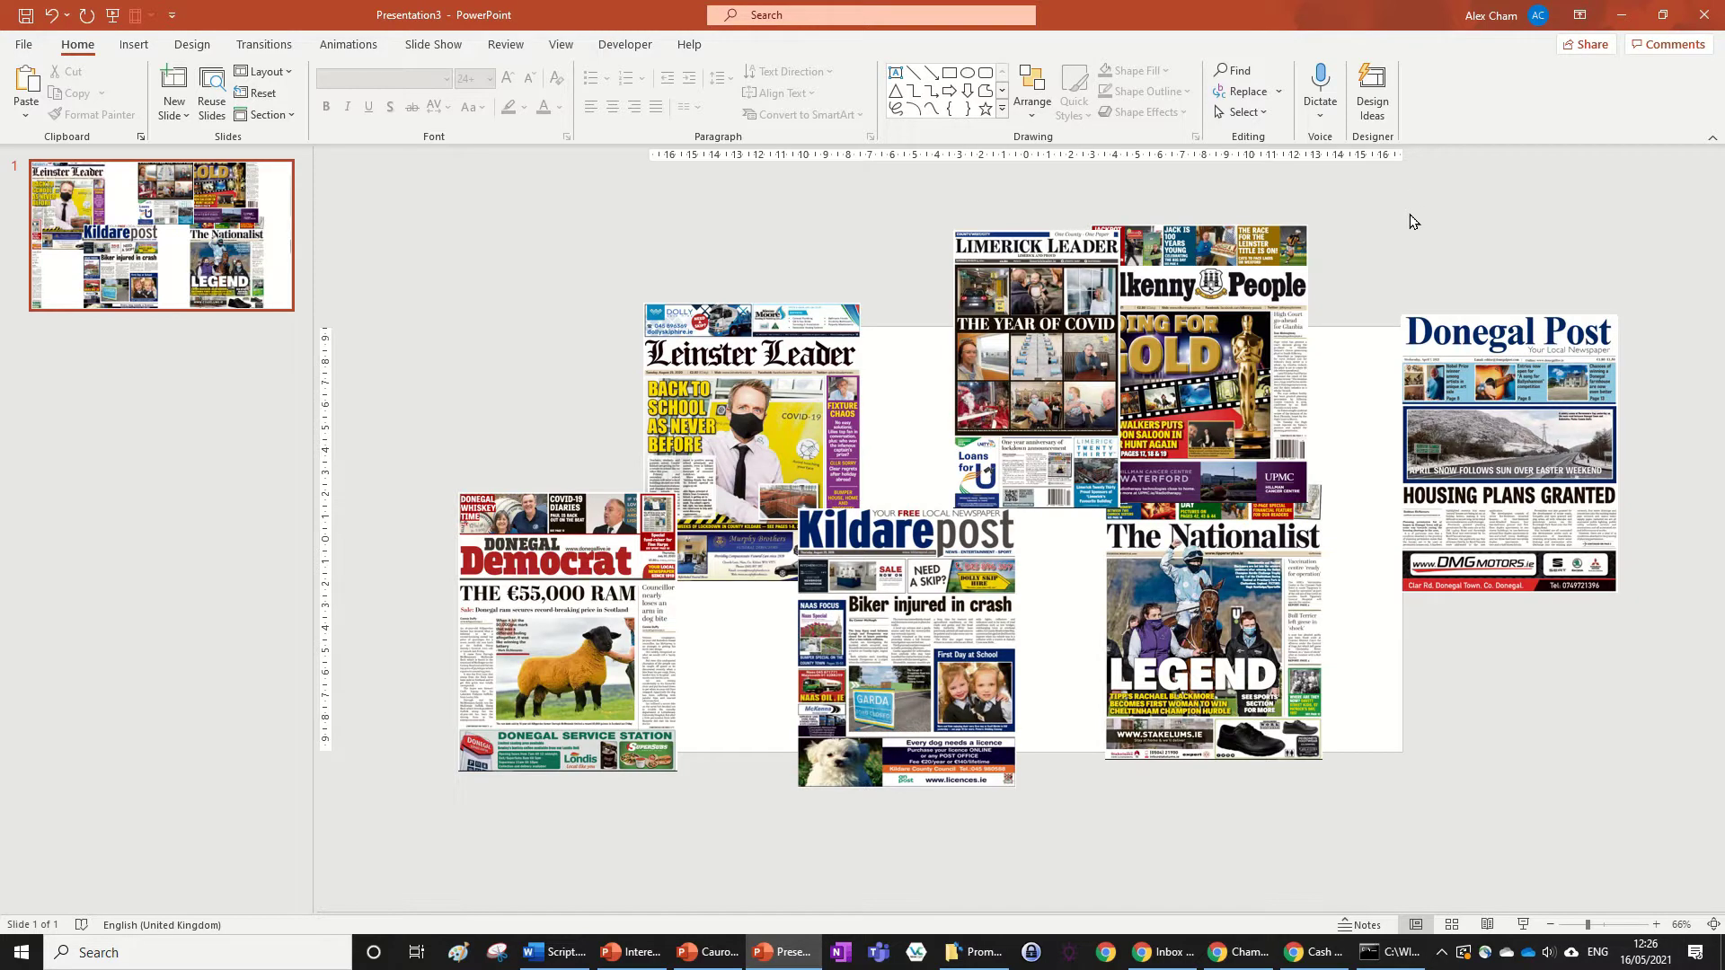
# - Centre the Limerick Leader cover on the slide both vertically and horizontally
pyautogui.scroll(1, 1381, 700)
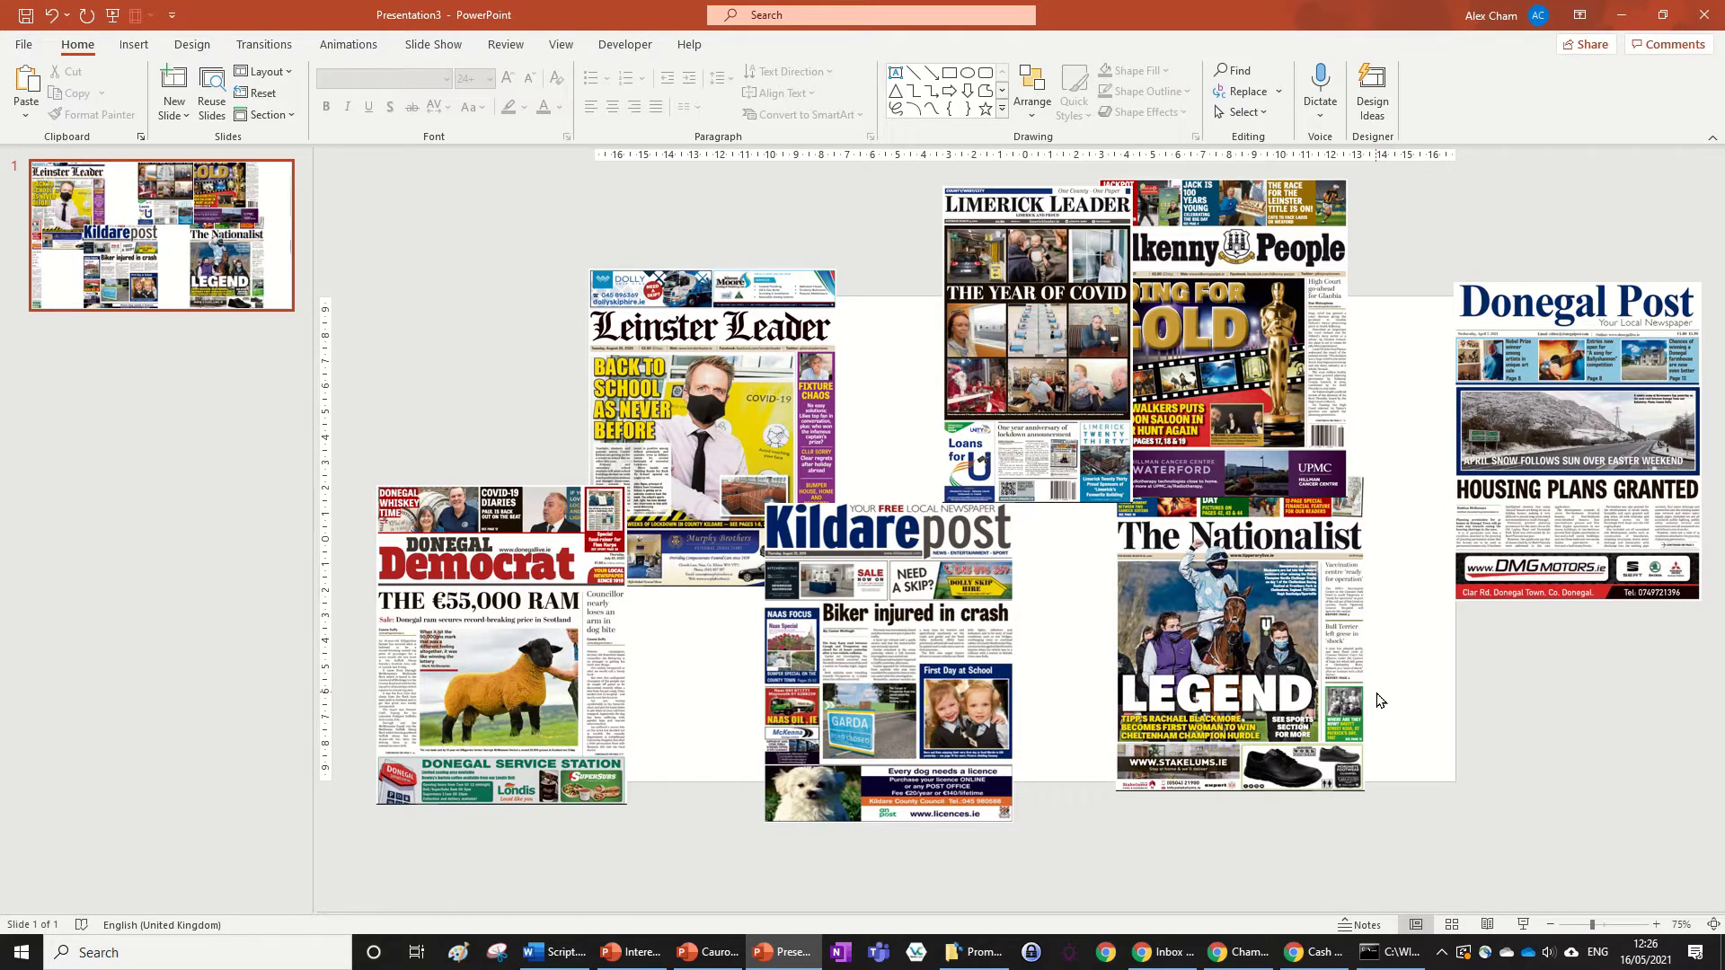
pyautogui.click(1041, 234)
pyautogui.moveTo(1048, 303); pyautogui.dragTo(1018, 465)
pyautogui.click(768, 44)
pyautogui.click(1461, 71)
pyautogui.click(1500, 144)
pyautogui.click(1461, 71)
pyautogui.click(1502, 119)
pyautogui.click(1399, 289)
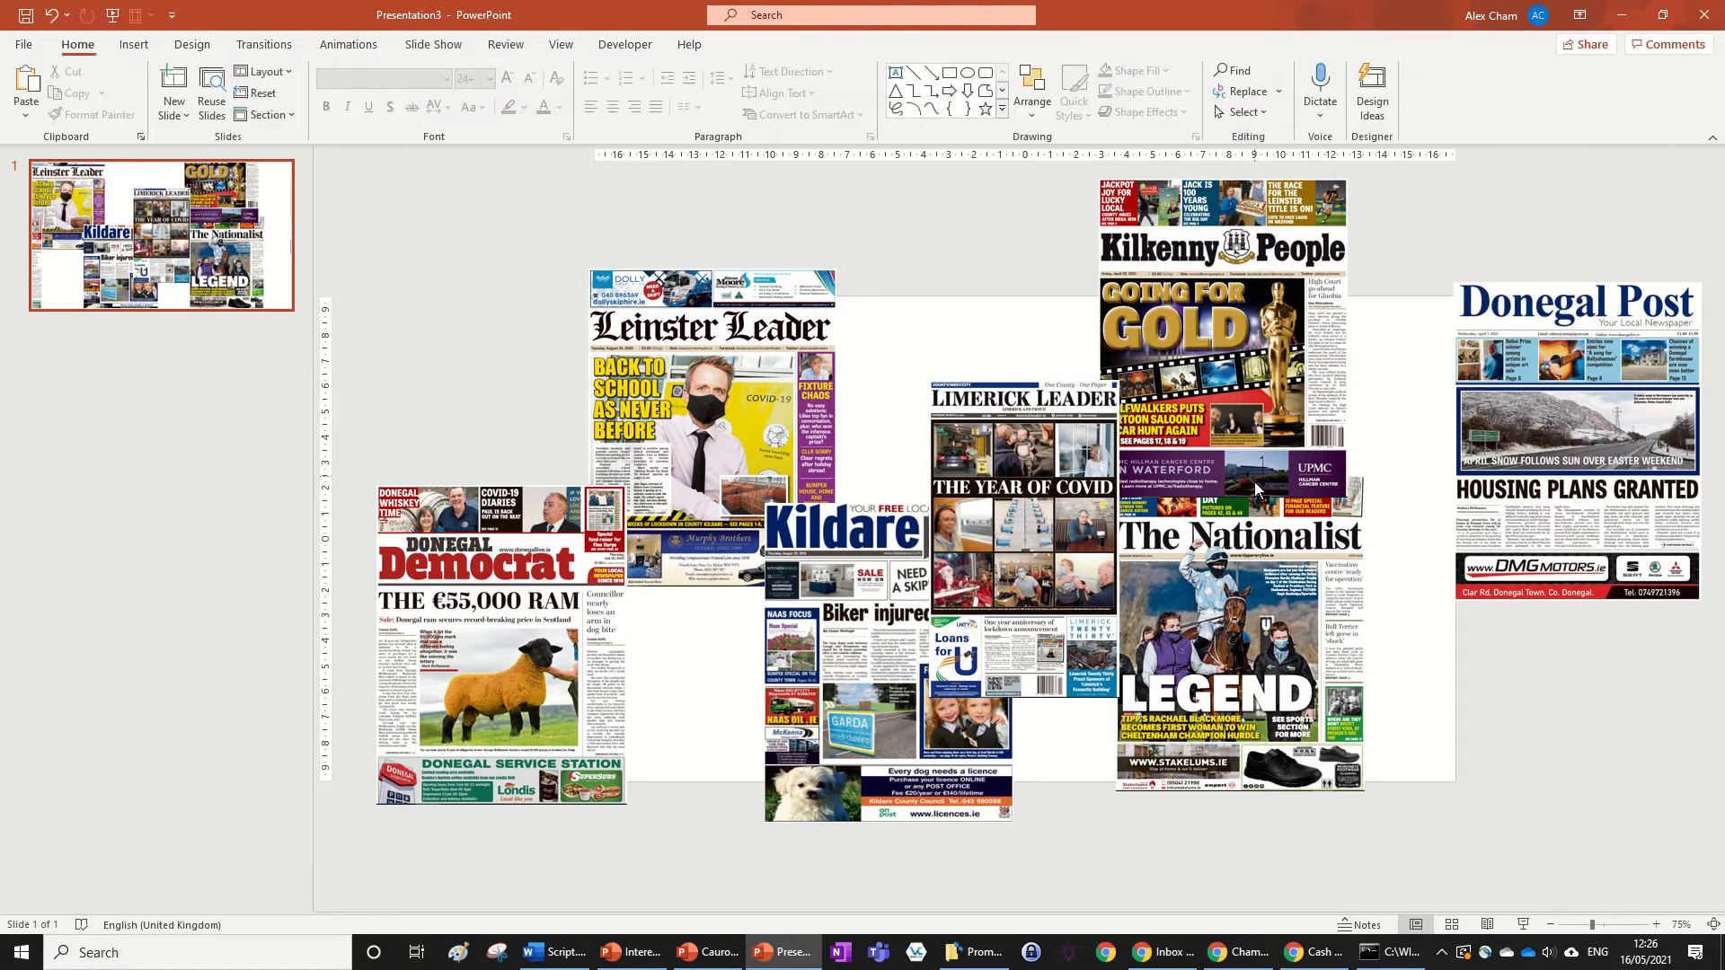
# - Move The Nationalist, Kilkenny People, Kildare Post and Leinster Leader covers out to the slide's sides, clearing space around the Limerick Leader cover
pyautogui.scroll(-1, 1270, 473)
pyautogui.moveTo(1188, 576); pyautogui.dragTo(1376, 651)
pyautogui.moveTo(1079, 316); pyautogui.dragTo(1341, 312)
pyautogui.moveTo(1245, 369); pyautogui.dragTo(1478, 331)
pyautogui.moveTo(845, 629); pyautogui.dragTo(632, 723)
pyautogui.moveTo(771, 493); pyautogui.dragTo(600, 420)
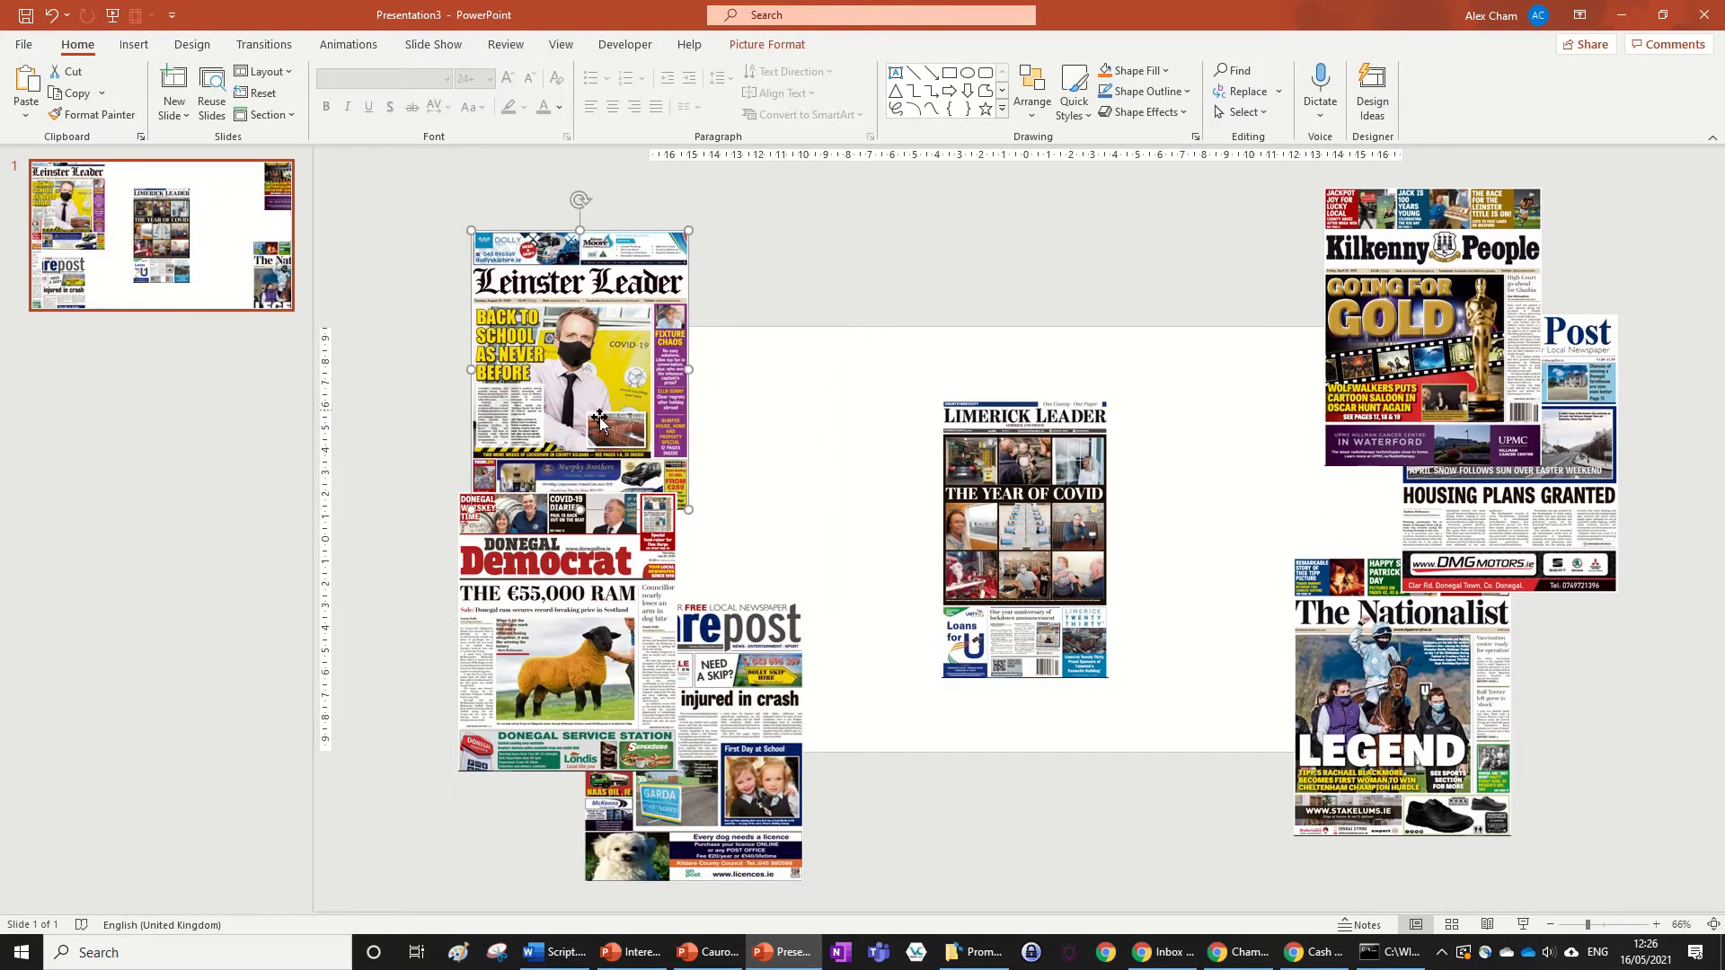
# - Enlarge the Limerick Leader cover slightly from its centre
pyautogui.click(1070, 467)
pyautogui.scroll(4, 1025, 539)
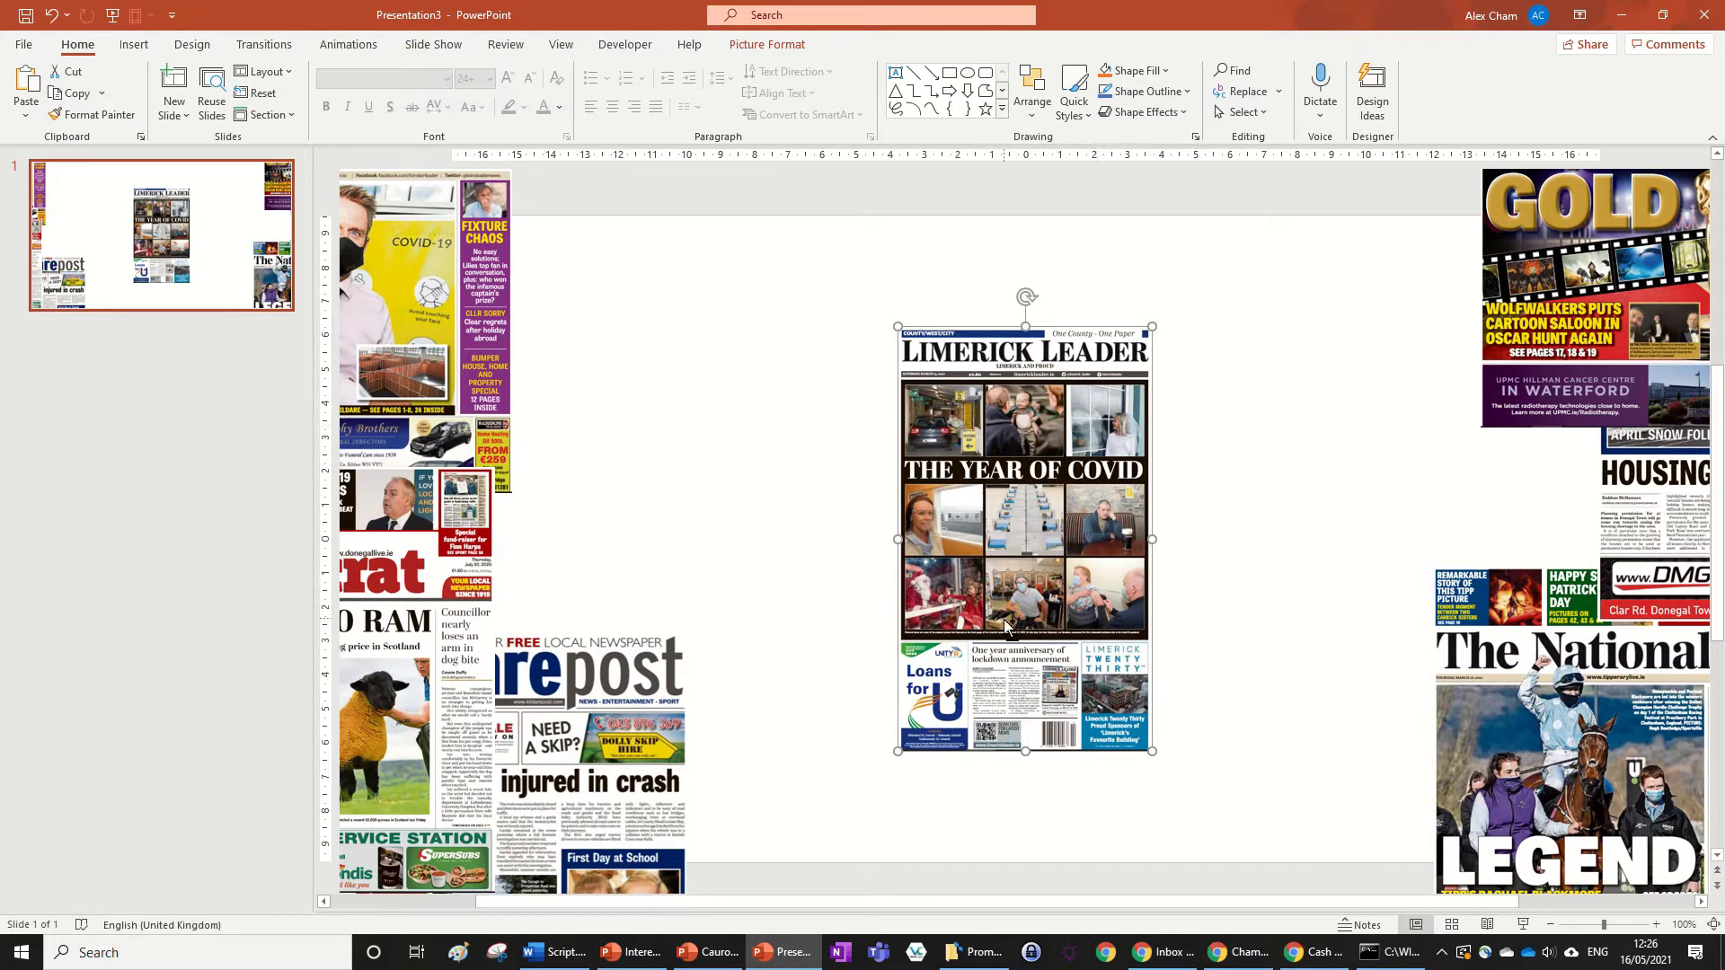
pyautogui.moveTo(1158, 322); pyautogui.dragTo(1159, 310)
pyautogui.click(1249, 409)
pyautogui.scroll(-3, 1255, 453)
pyautogui.scroll(-2, 1168, 562)
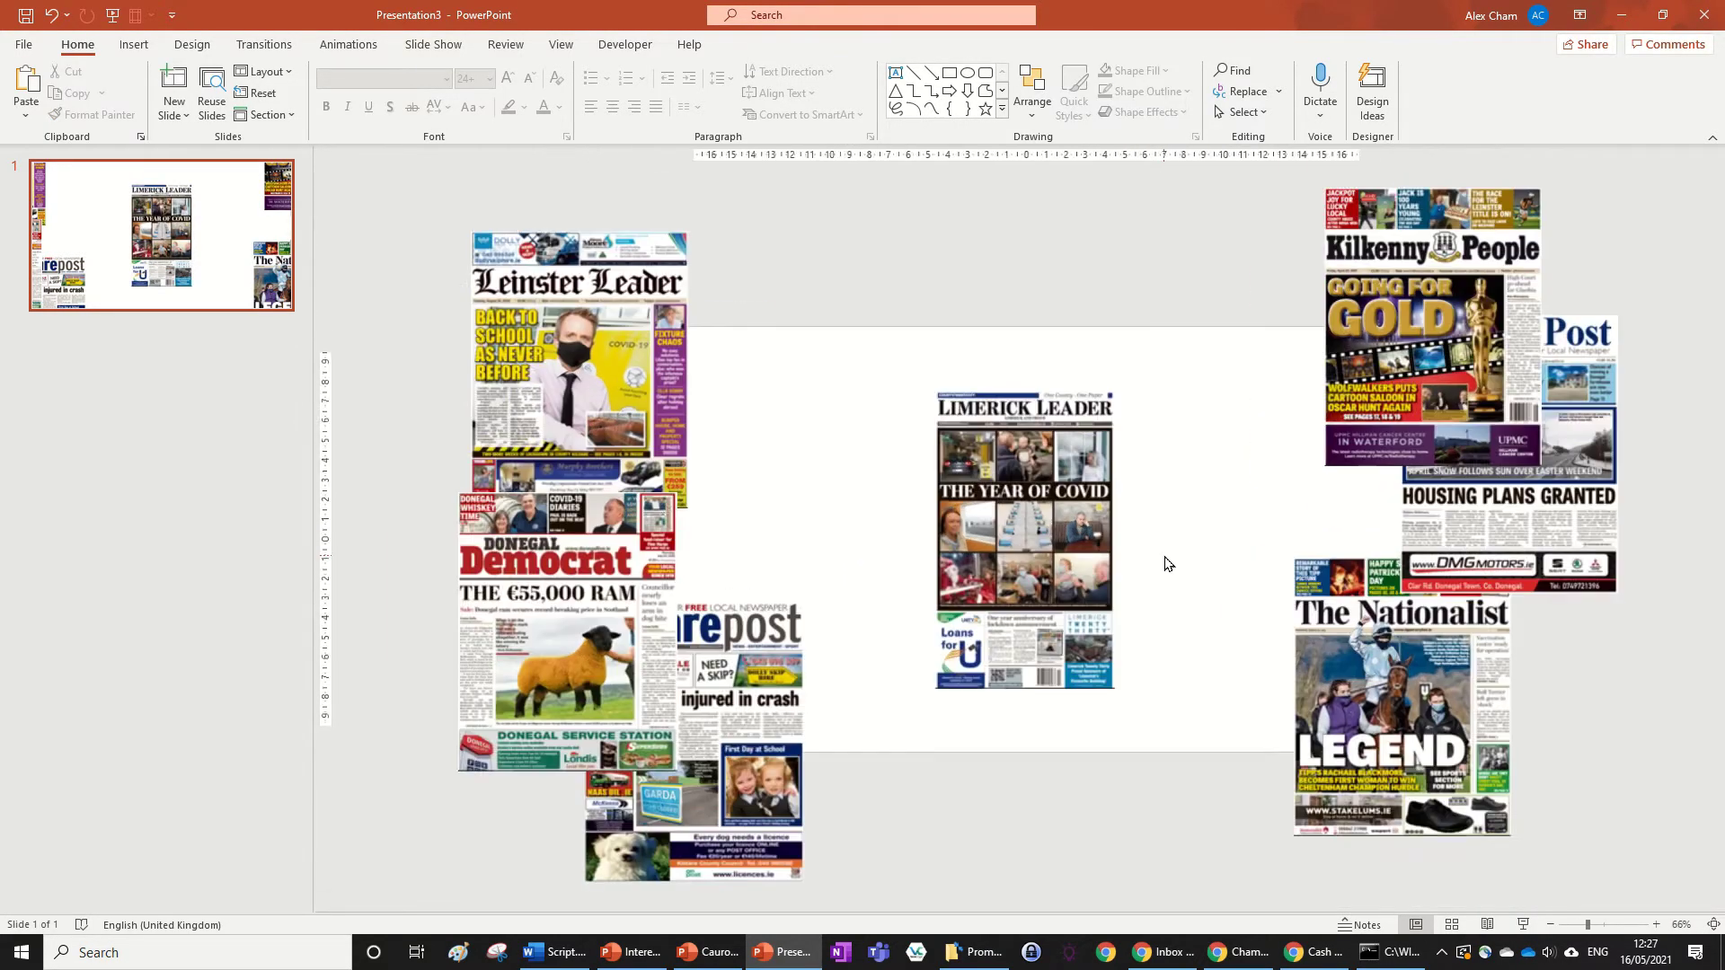
# - Place the Kilkenny People cover partly behind the right side of the Limerick Leader cover and the Leinster Leader cover behind its left side
pyautogui.scroll(3, 1167, 562)
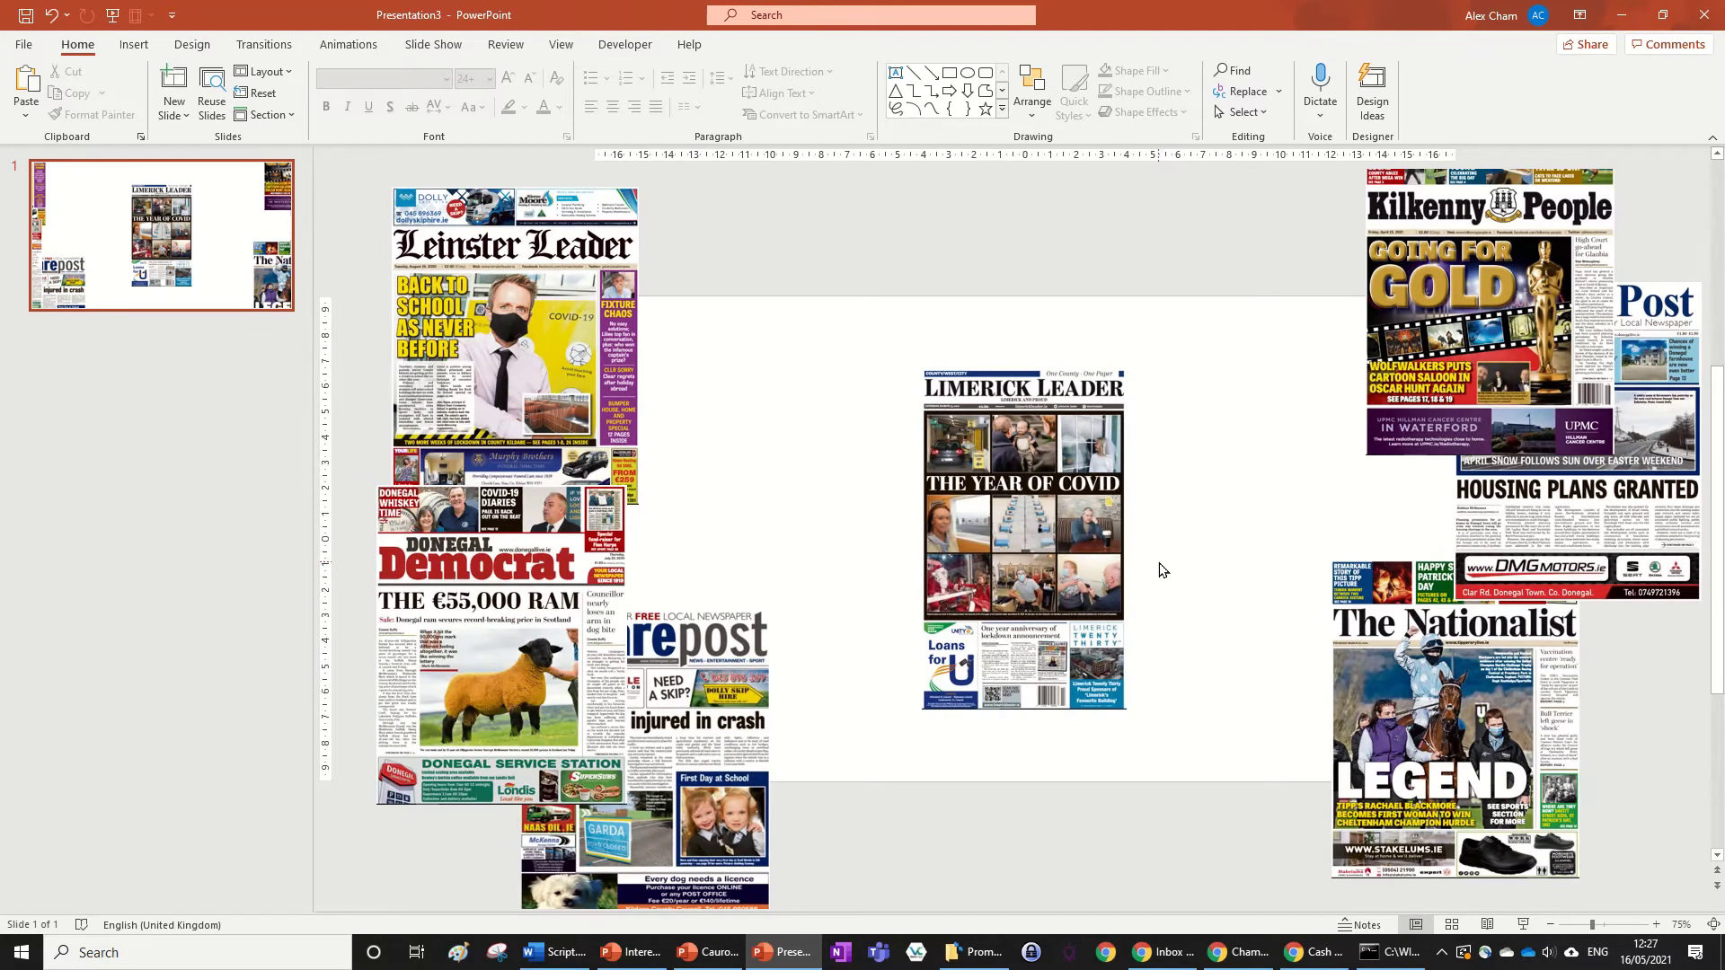
pyautogui.moveTo(1442, 350); pyautogui.dragTo(1087, 572)
pyautogui.scroll(-1, 1086, 572)
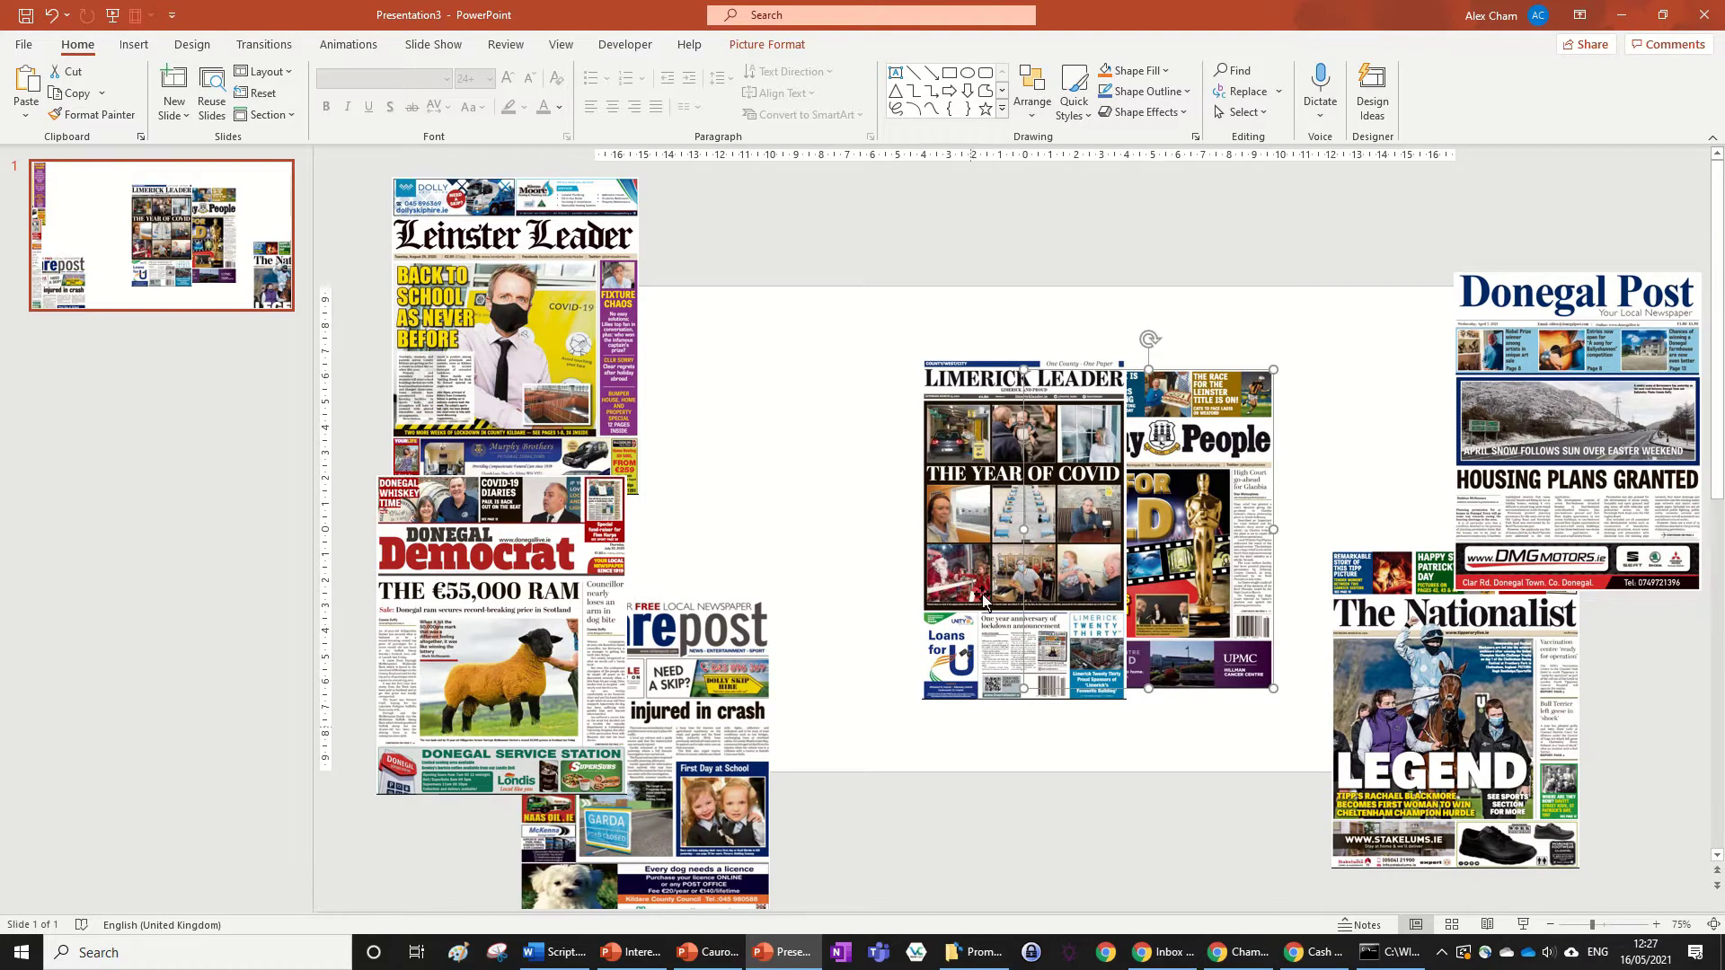
pyautogui.click(806, 443)
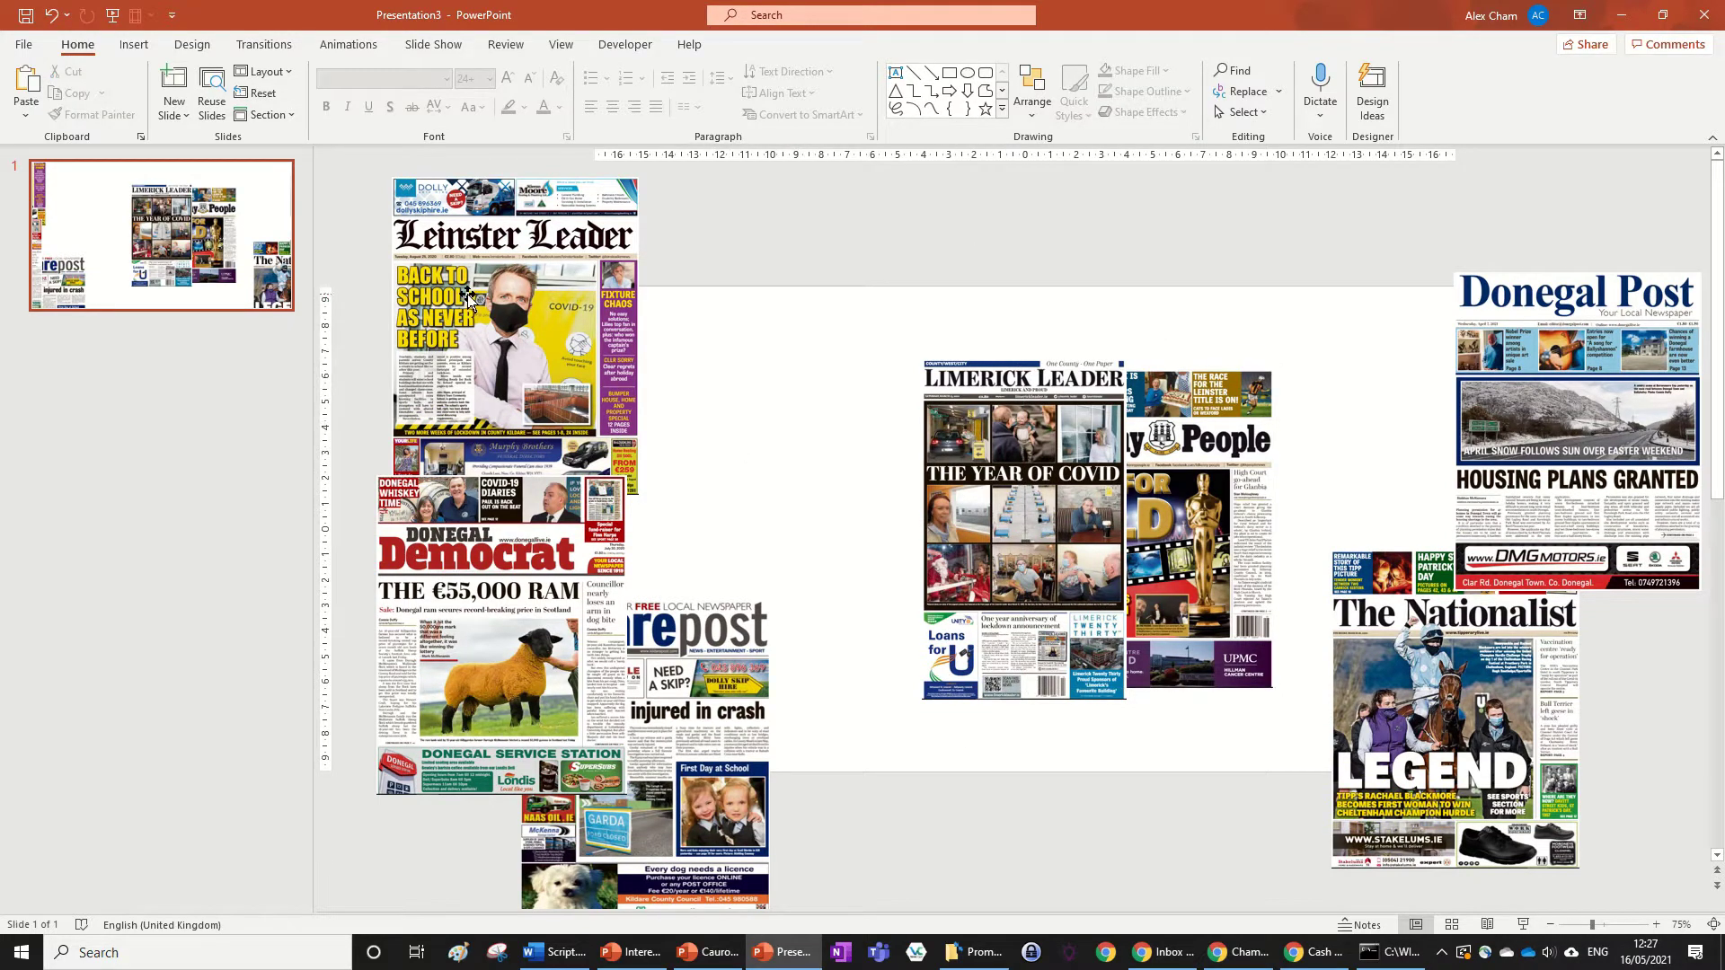
pyautogui.moveTo(467, 294); pyautogui.dragTo(852, 486)
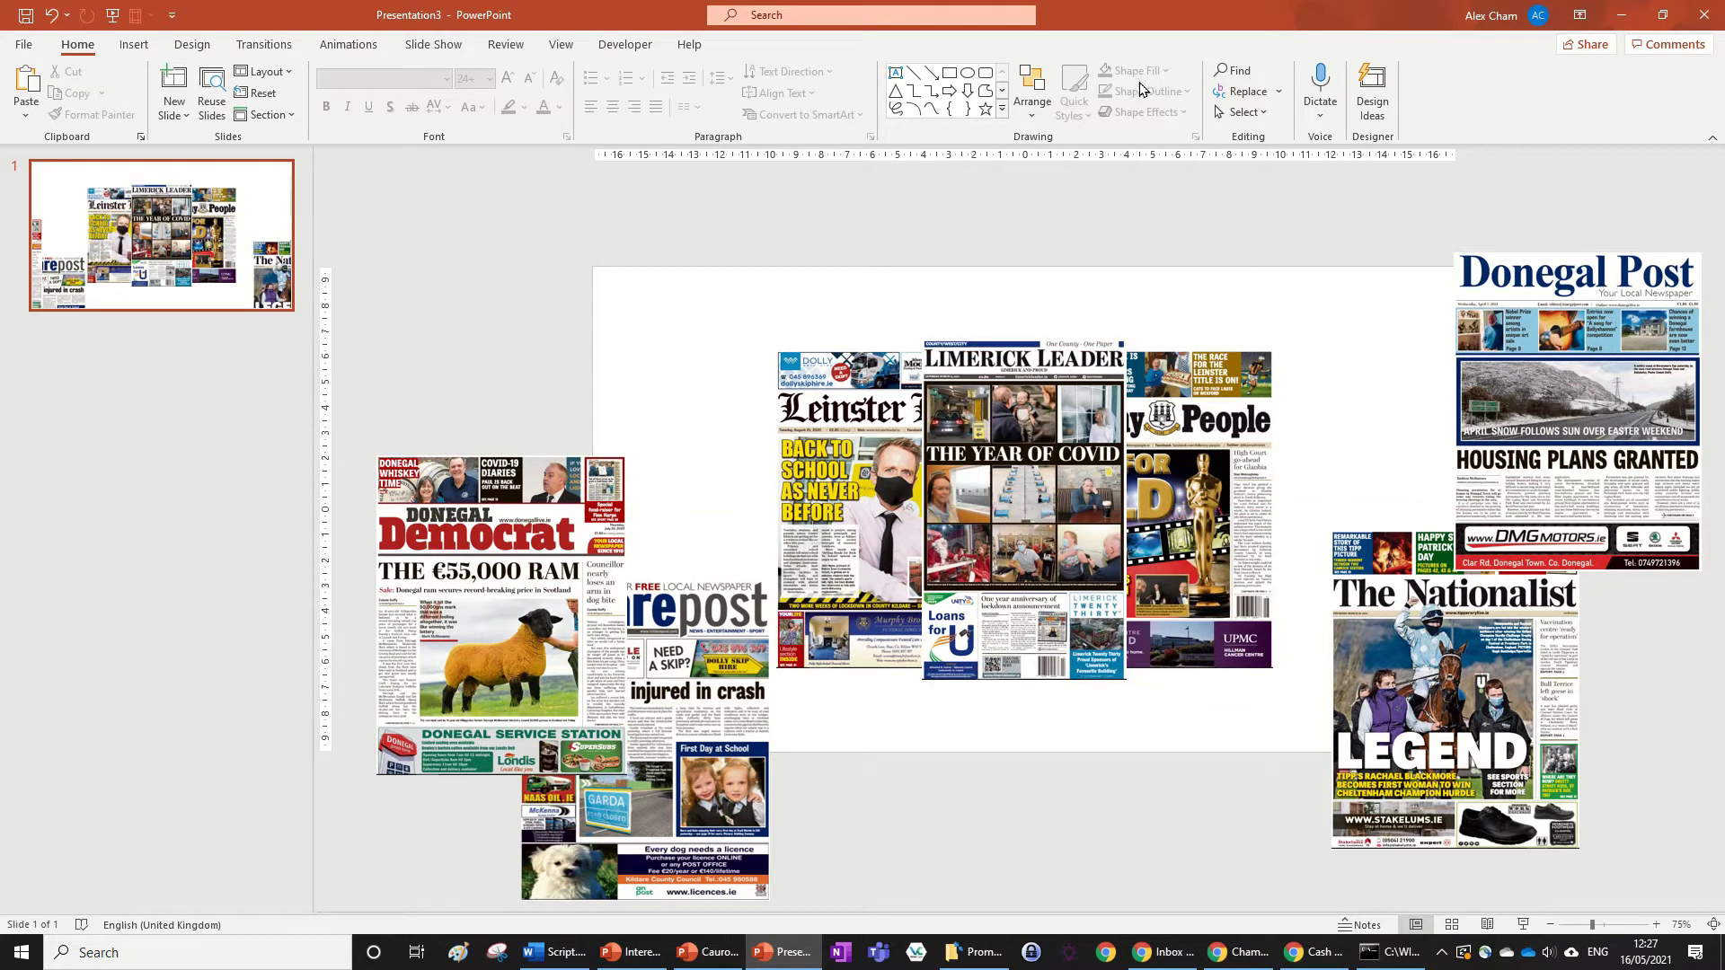
# - Shrink the Kilkenny People and Leinster Leader covers together slightly and tuck both in closer to the Limerick Leader cover
pyautogui.keyDown('shift'); pyautogui.click(1224, 467); pyautogui.keyUp('shift')
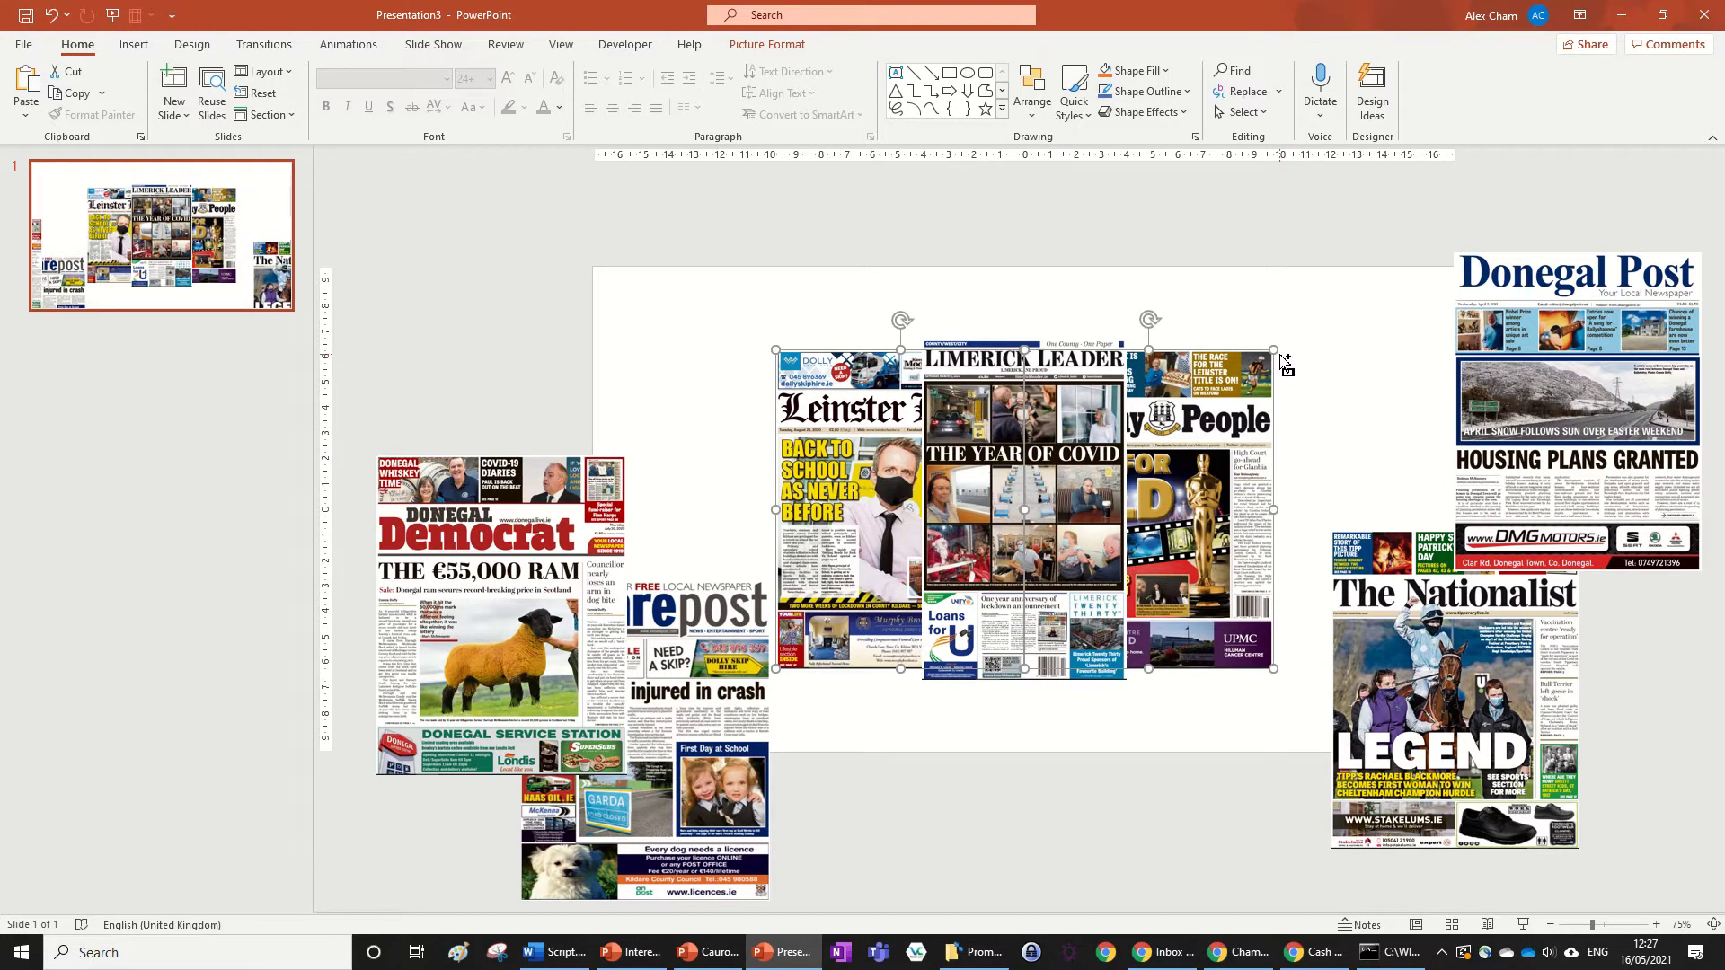
pyautogui.moveTo(1274, 351); pyautogui.dragTo(1261, 360)
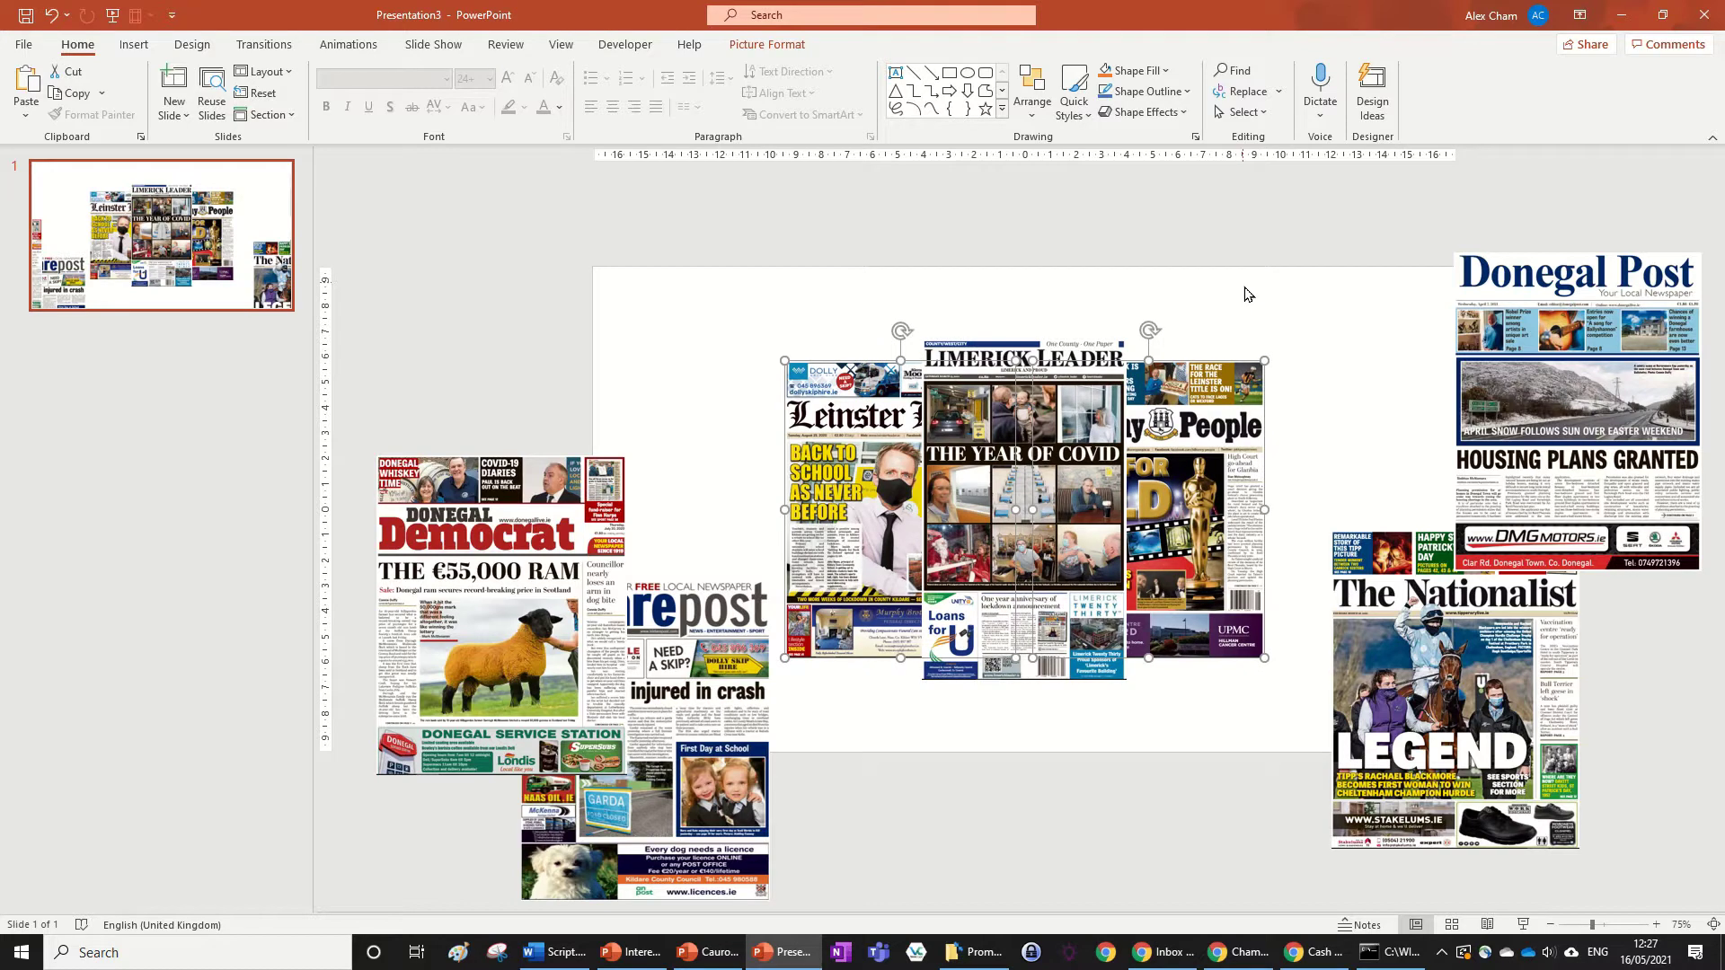
pyautogui.click(1280, 292)
pyautogui.moveTo(1216, 443); pyautogui.dragTo(1208, 443)
pyautogui.moveTo(855, 445); pyautogui.dragTo(867, 445)
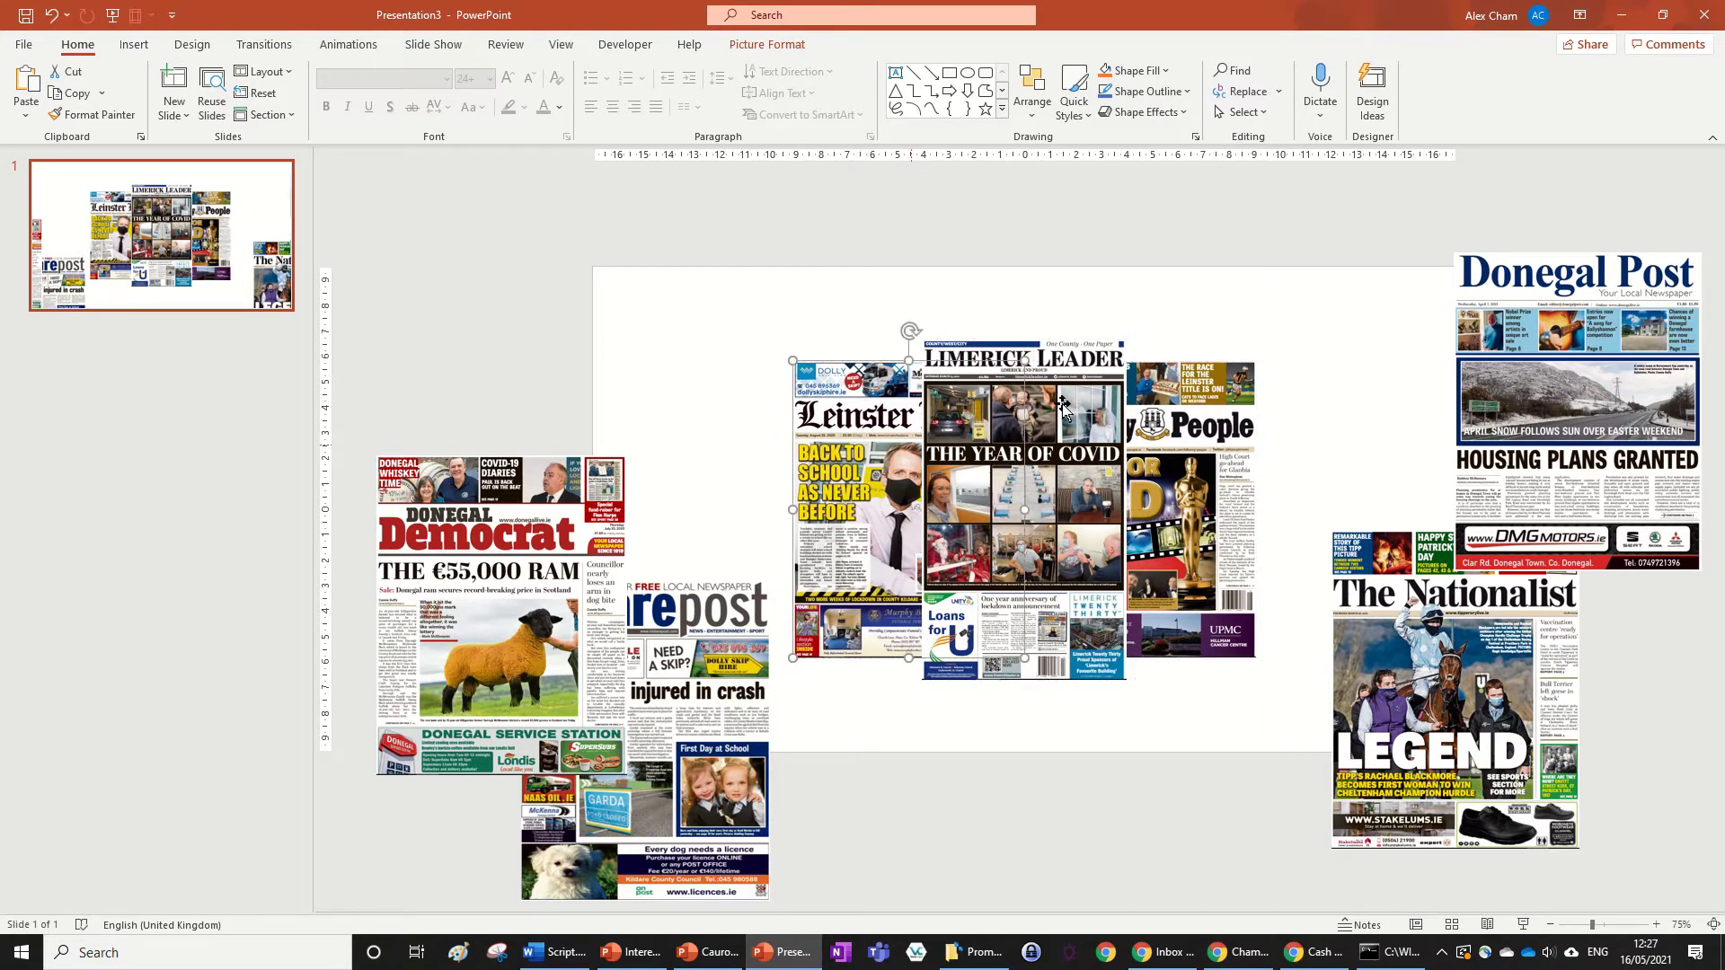
pyautogui.click(1217, 316)
pyautogui.click(1163, 555)
pyautogui.click(881, 456)
pyautogui.click(912, 285)
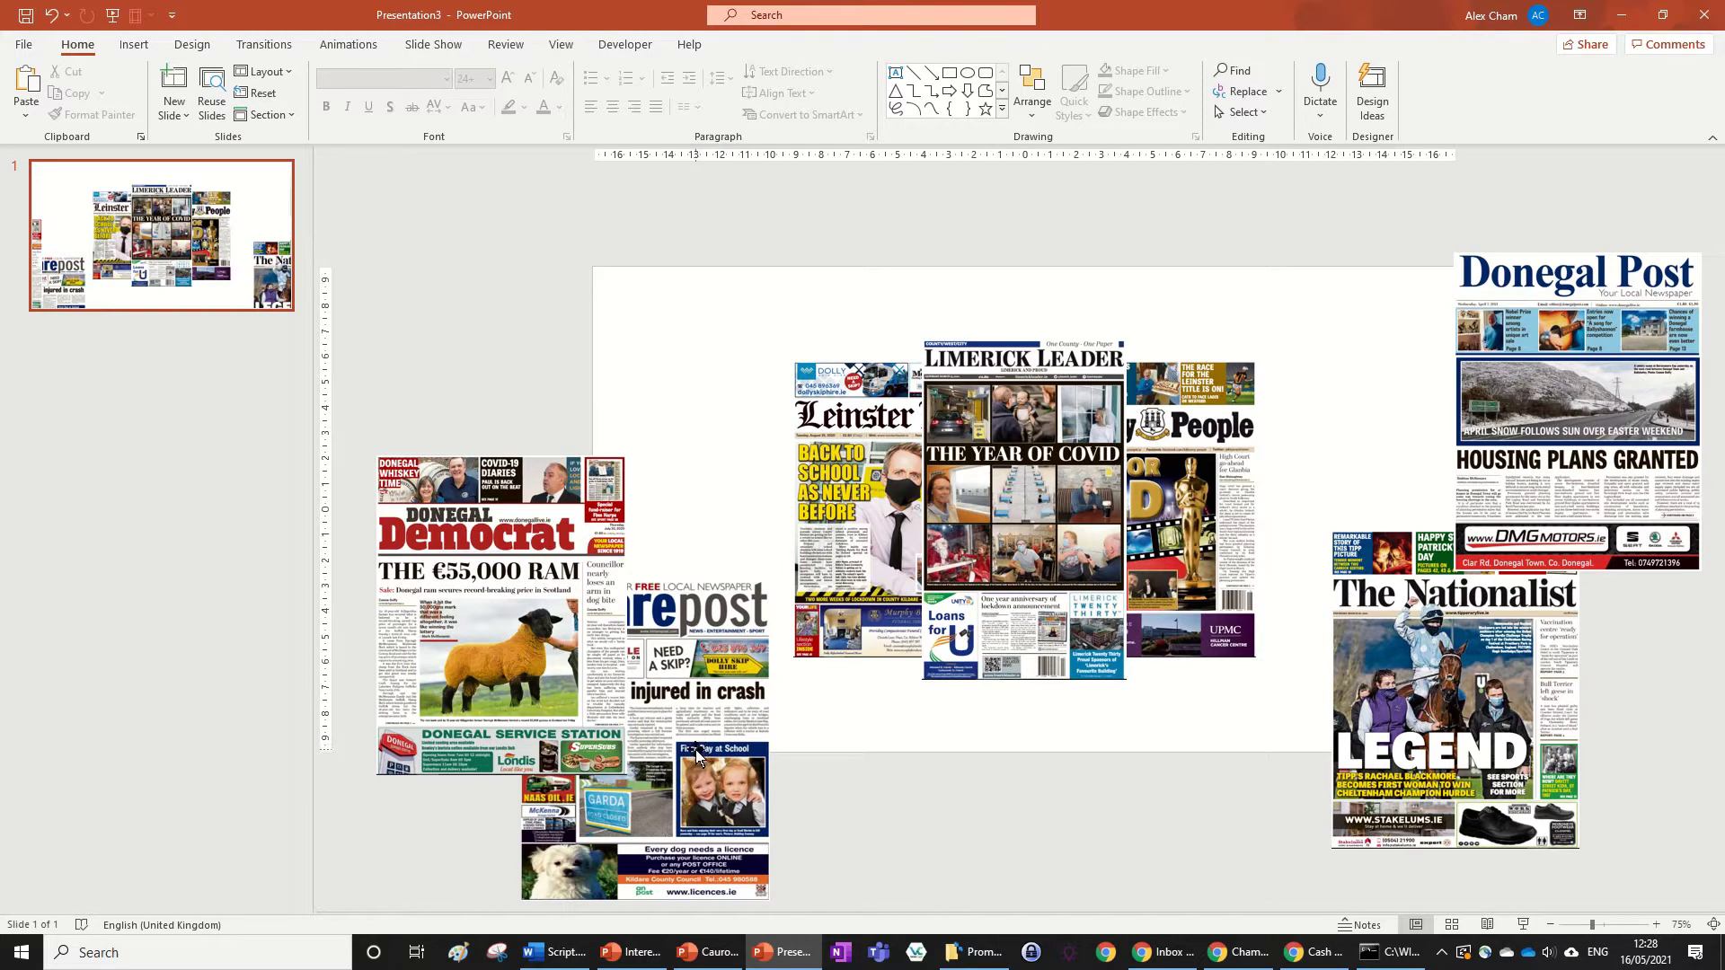
# - Place the Kildare Post cover on the left and The Nationalist on the right of the arrangement, shrink both and tuck them inward
pyautogui.moveTo(696, 750); pyautogui.dragTo(835, 518)
pyautogui.moveTo(1481, 745); pyautogui.dragTo(1292, 565)
pyautogui.keyDown('ctrl'); pyautogui.click(662, 380); pyautogui.keyUp('ctrl')
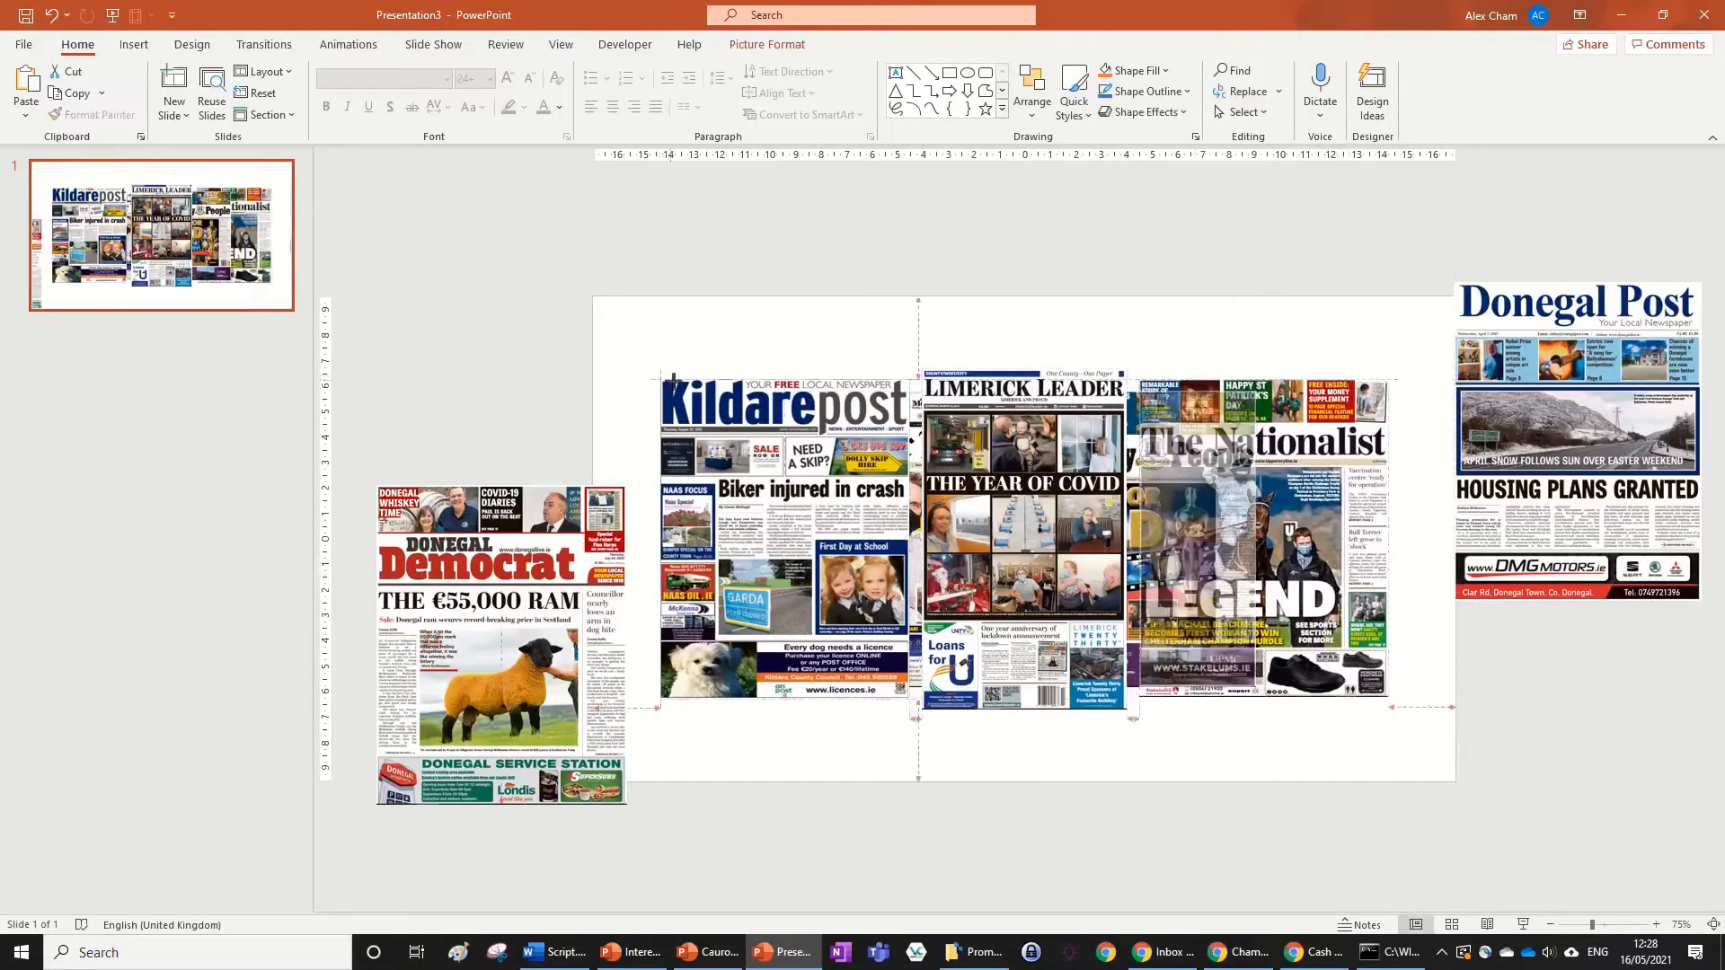
pyautogui.moveTo(660, 377); pyautogui.dragTo(686, 411)
pyautogui.moveTo(782, 539); pyautogui.dragTo(804, 539)
# - Send the Donegal Democrat and Donegal Post covers to the back, shrink both and place them at the outer left and right ends
pyautogui.click(767, 44)
pyautogui.click(502, 629)
pyautogui.keyDown('ctrl'); pyautogui.click(1578, 449); pyautogui.keyUp('ctrl')
pyautogui.click(1351, 115)
pyautogui.click(1373, 159)
pyautogui.moveTo(1700, 283); pyautogui.dragTo(1630, 357)
pyautogui.moveTo(1628, 392); pyautogui.dragTo(1361, 490)
pyautogui.moveTo(522, 622); pyautogui.dragTo(749, 514)
pyautogui.click(1394, 400)
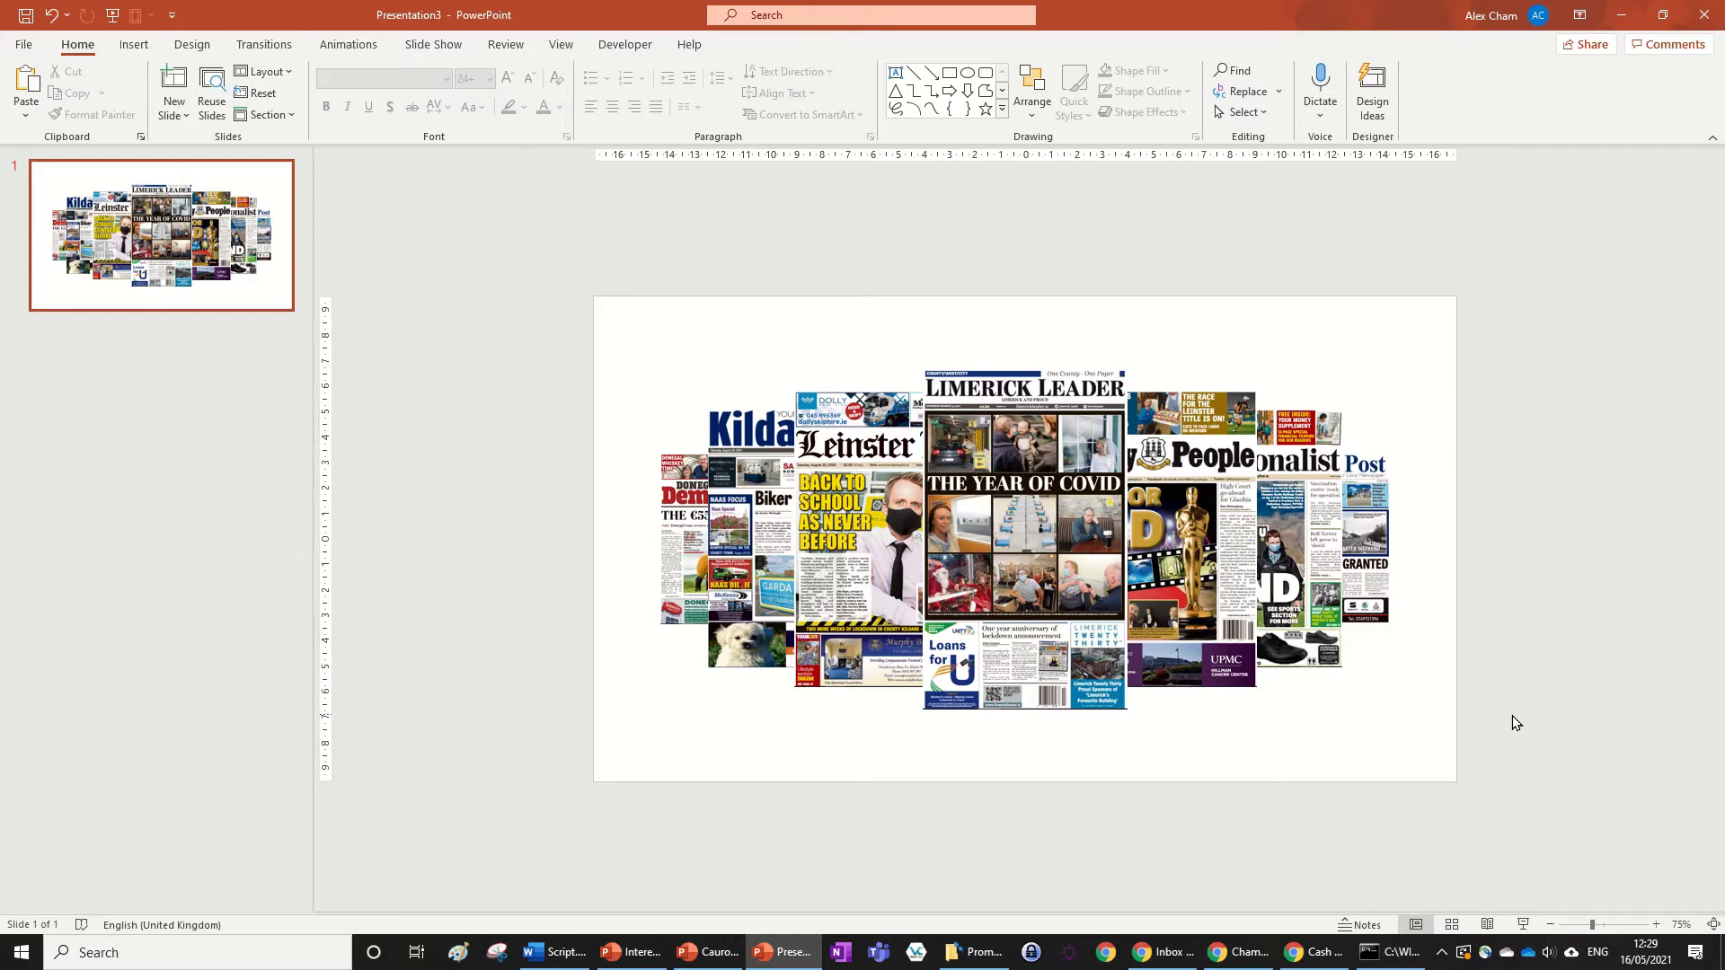
# - Select all the newspaper covers and align them with Align Middle
pyautogui.moveTo(1560, 775); pyautogui.dragTo(407, 251)
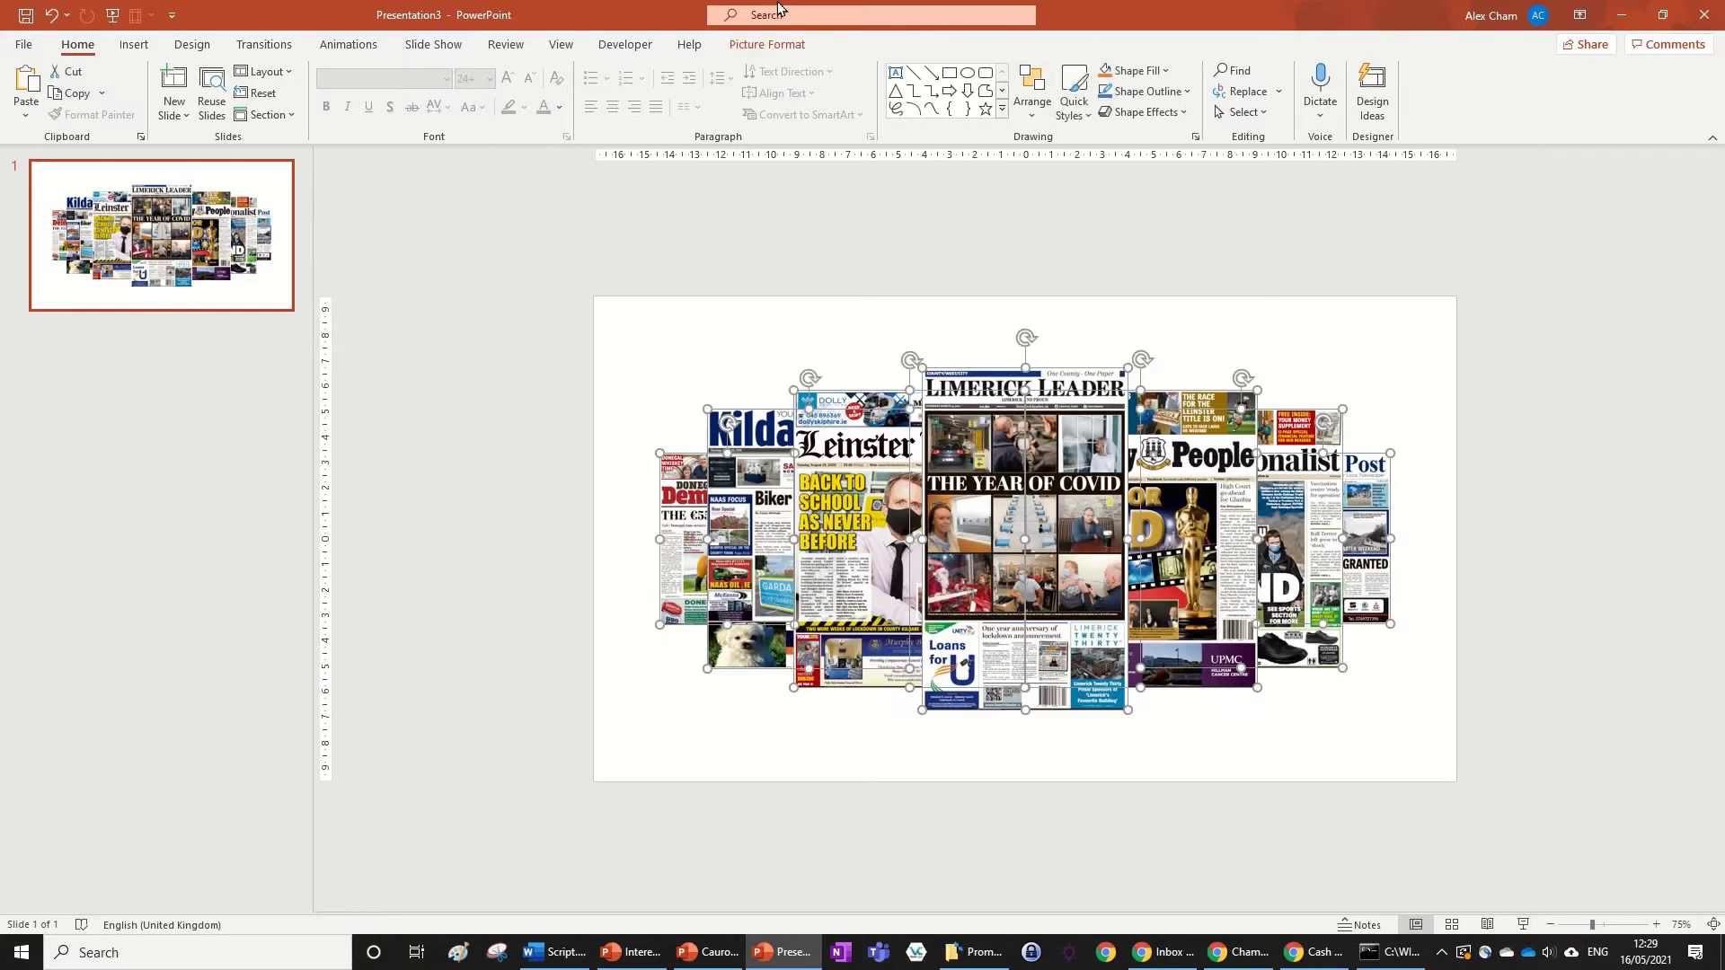
pyautogui.click(762, 44)
pyautogui.click(1473, 76)
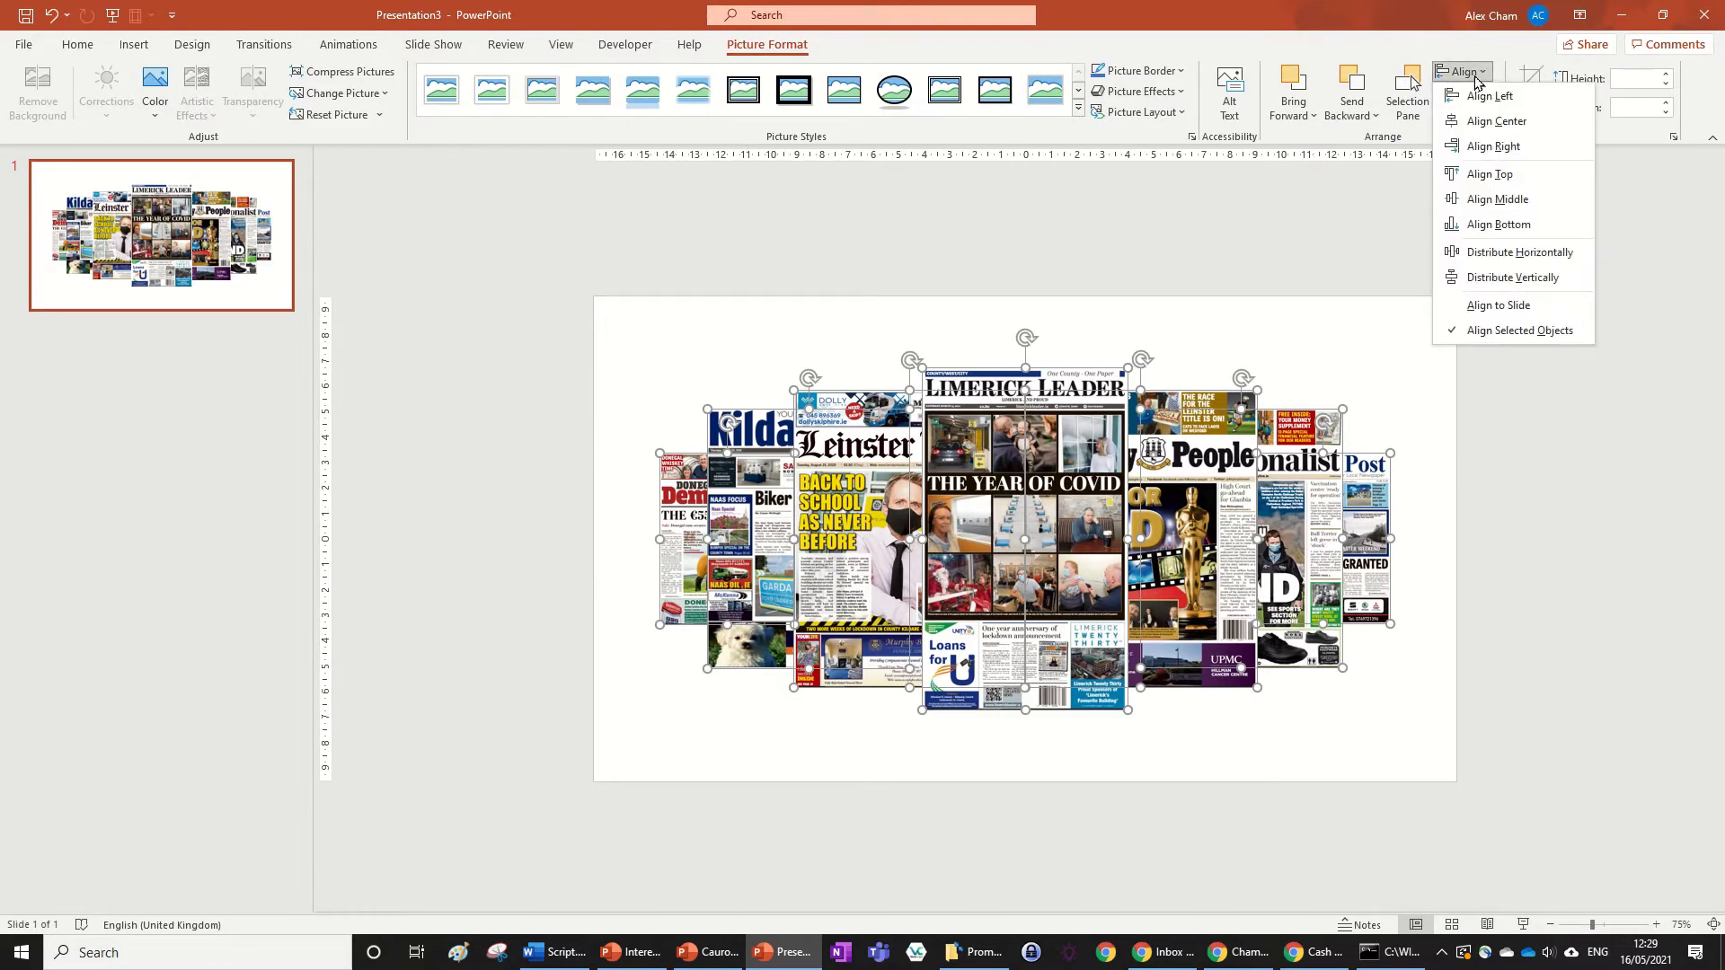
pyautogui.click(1492, 199)
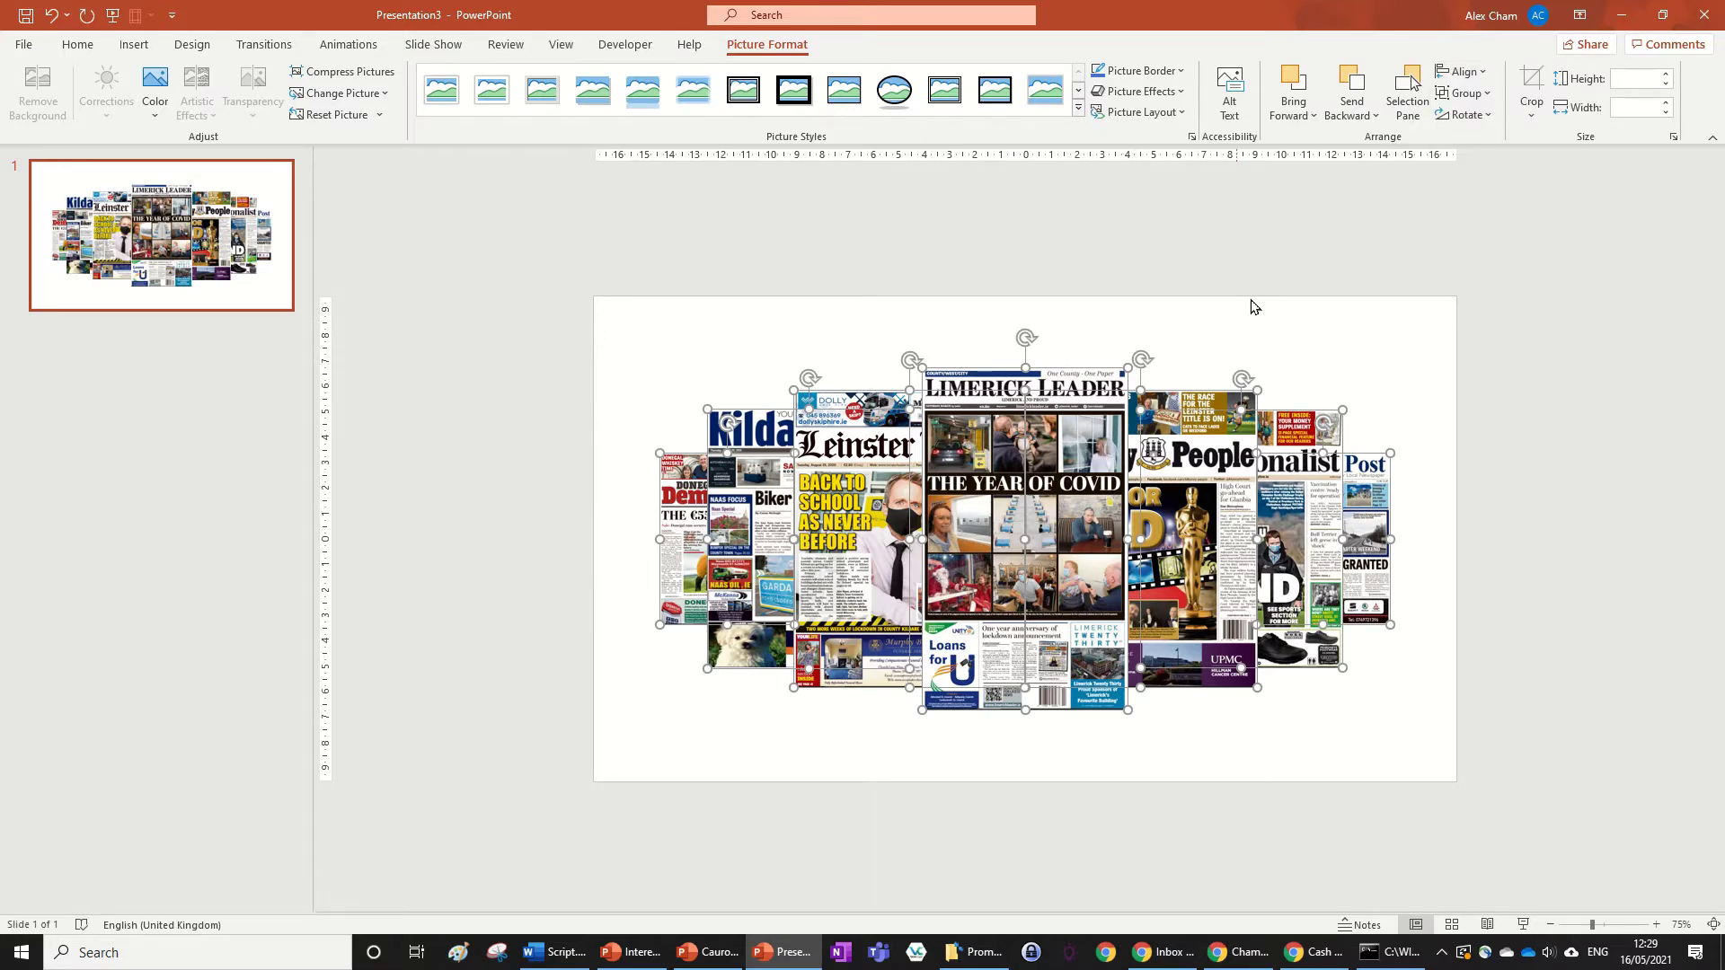
pyautogui.click(1364, 312)
# - Align the Donegal Democrat, Kildare Post and Leinster Leader covers individually to the vertical middle of the slide
pyautogui.click(686, 503)
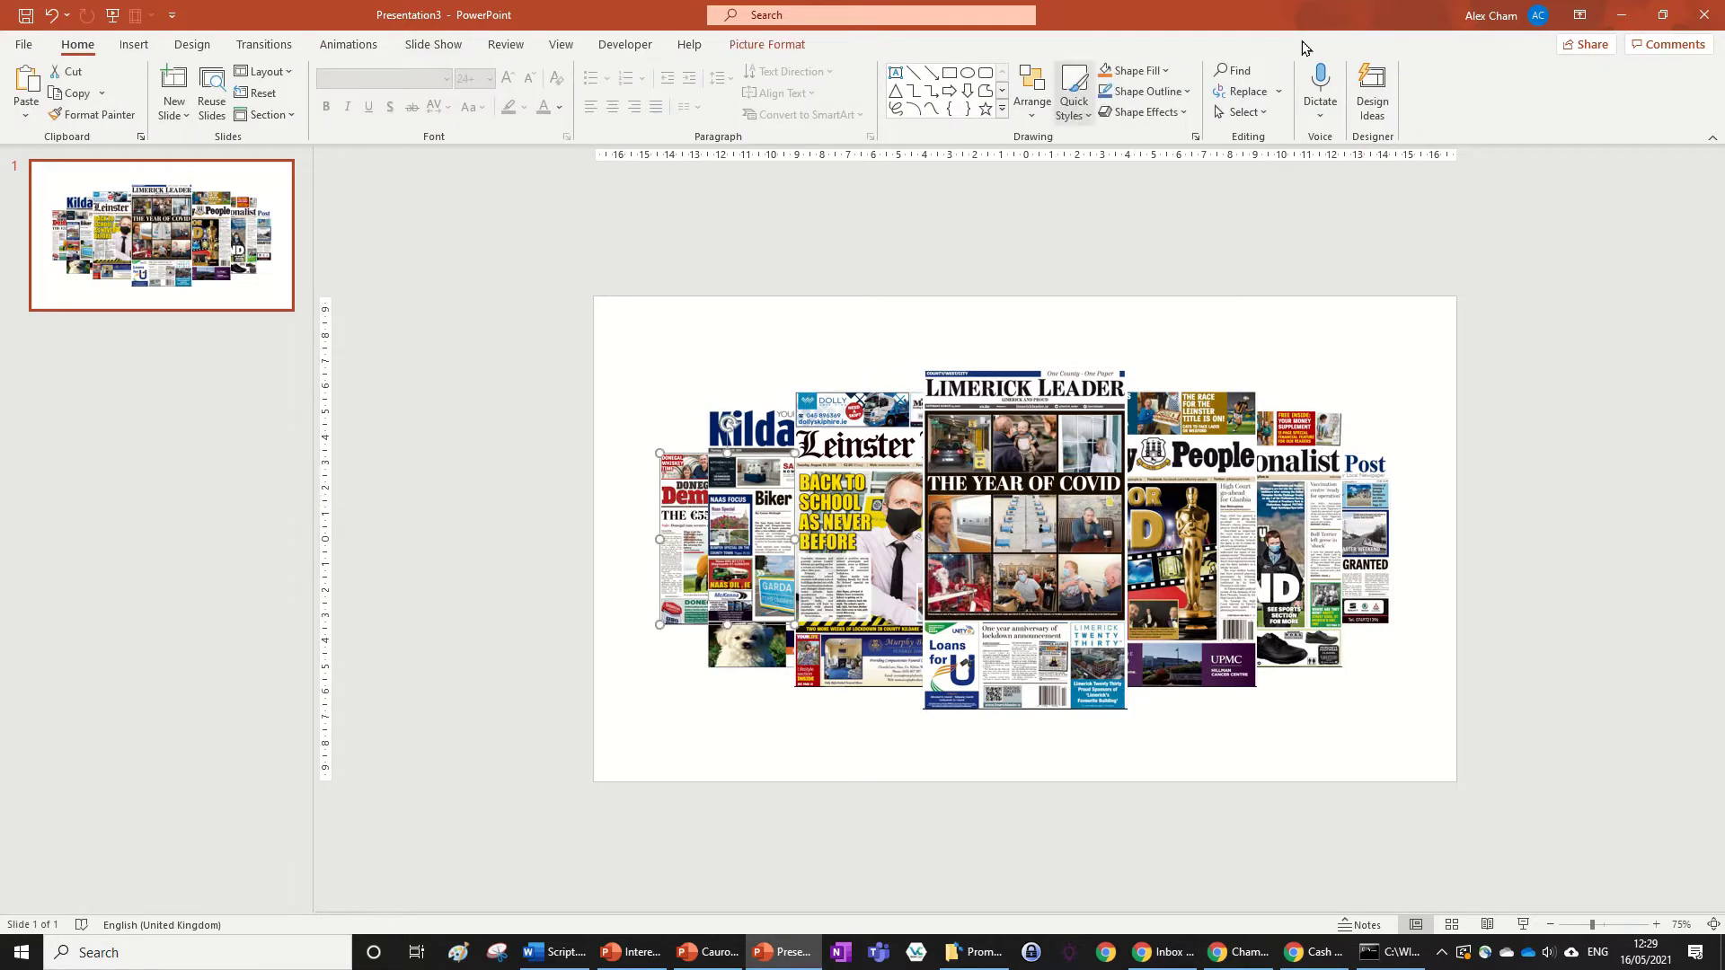
pyautogui.click(767, 44)
pyautogui.click(1460, 72)
pyautogui.click(1504, 199)
pyautogui.click(731, 502)
pyautogui.click(1448, 75)
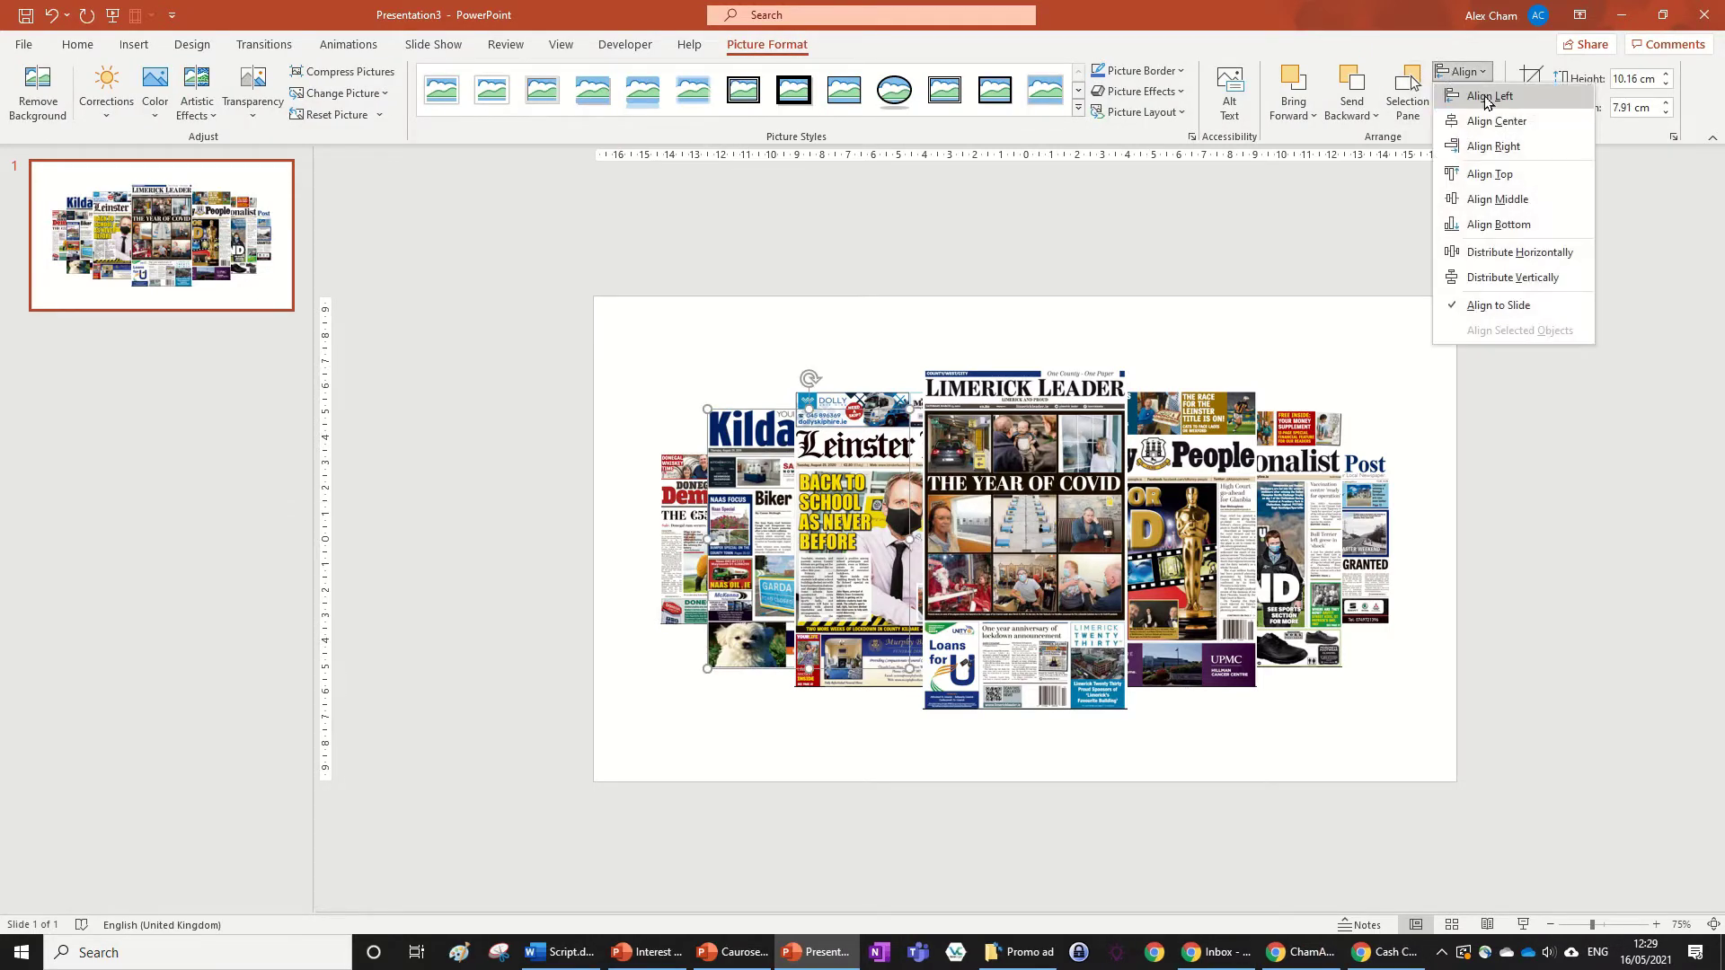
pyautogui.click(1510, 224)
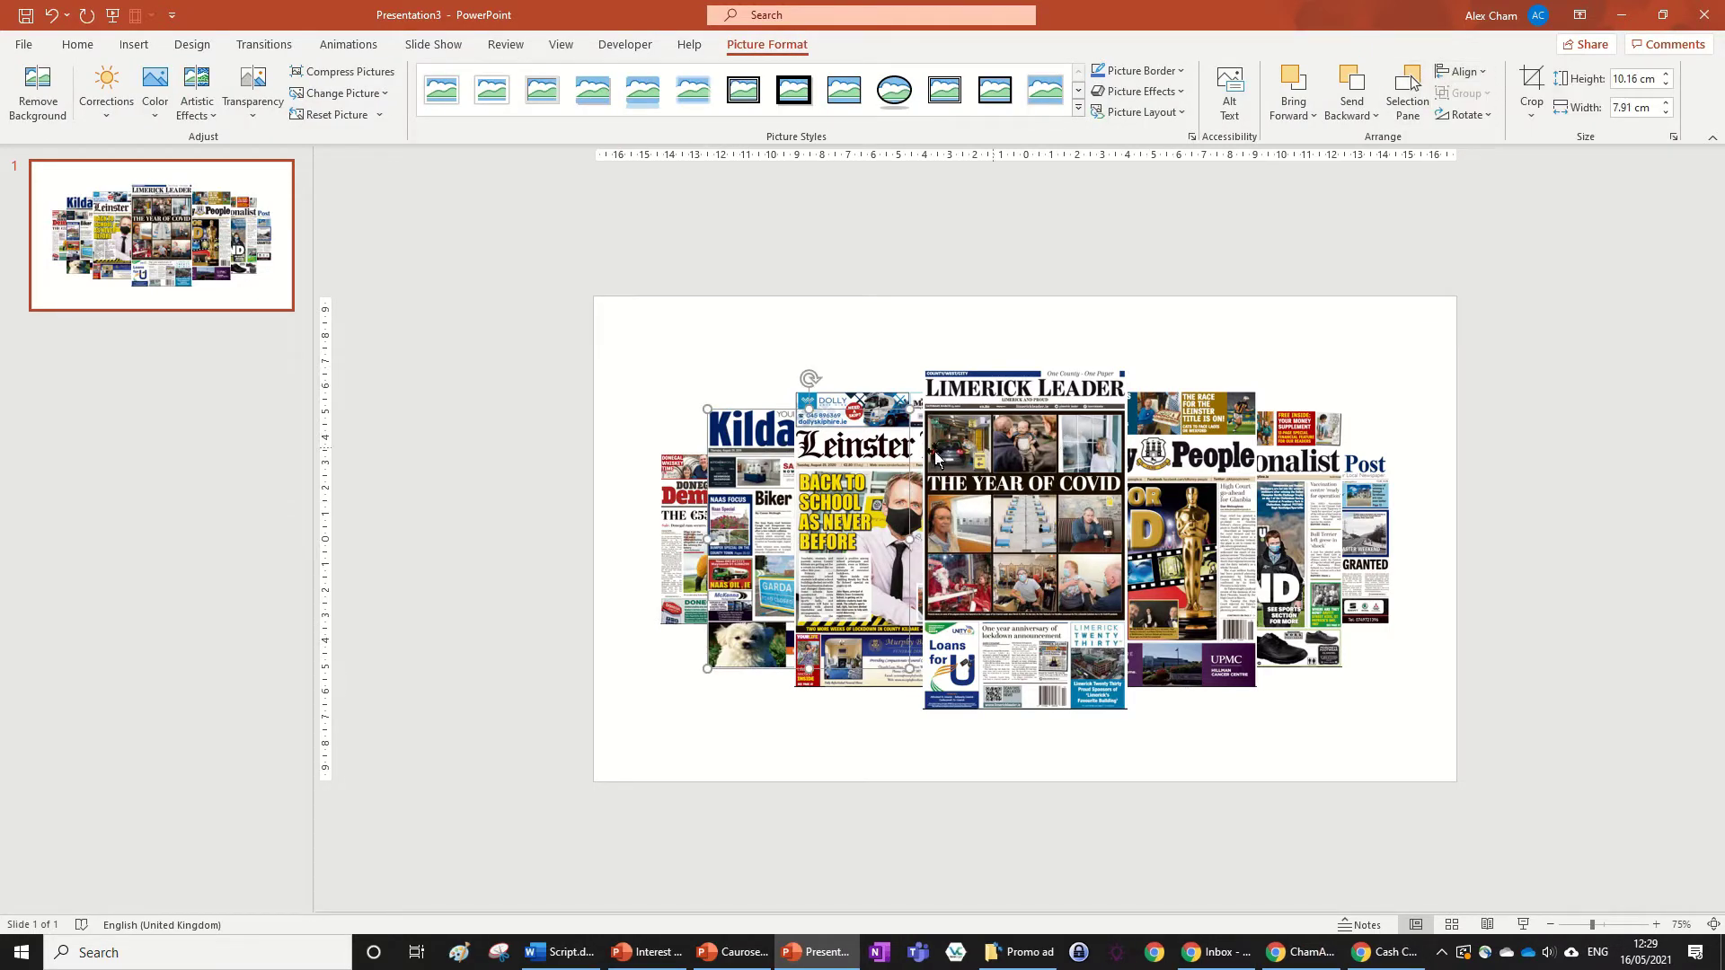
pyautogui.click(1460, 74)
pyautogui.click(1483, 197)
# - Align the Limerick Leader cover to the middle and centre of the slide
pyautogui.click(993, 463)
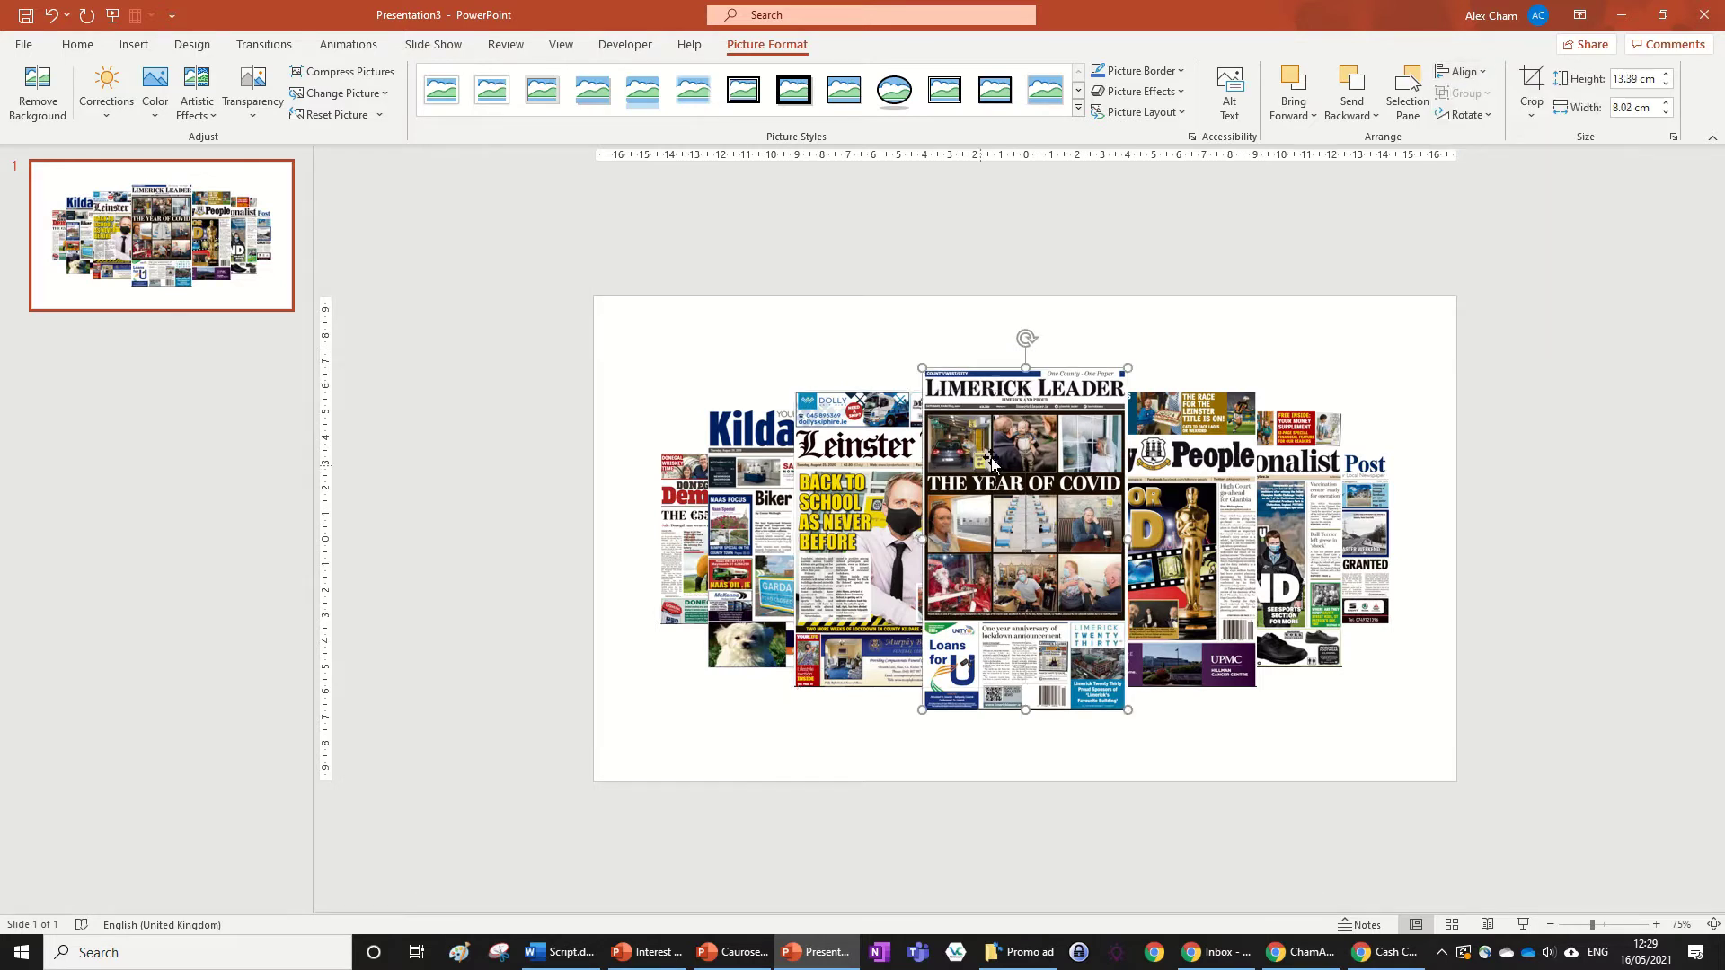
pyautogui.click(1462, 72)
pyautogui.click(1518, 199)
pyautogui.click(1472, 73)
pyautogui.click(1509, 120)
# - Align the Kilkenny People and The Nationalist covers individually to the vertical middle of the slide
pyautogui.click(1175, 462)
pyautogui.click(1460, 72)
pyautogui.click(1483, 208)
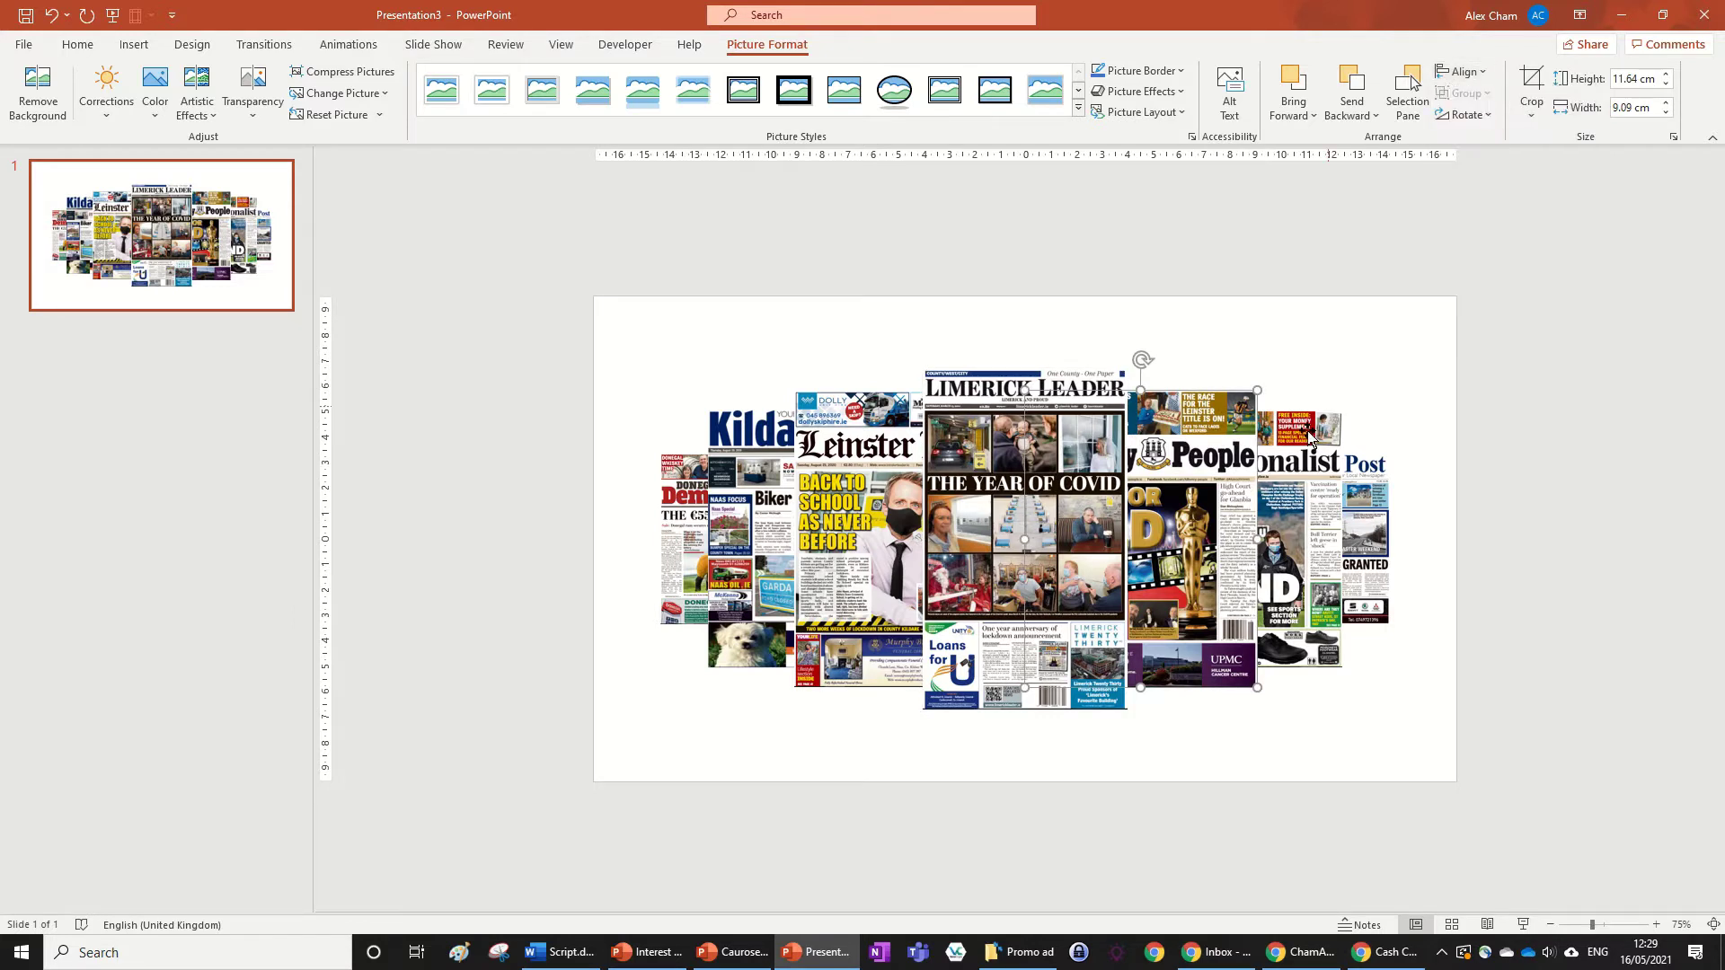
pyautogui.press('Tab')
pyautogui.click(1462, 72)
pyautogui.click(1511, 202)
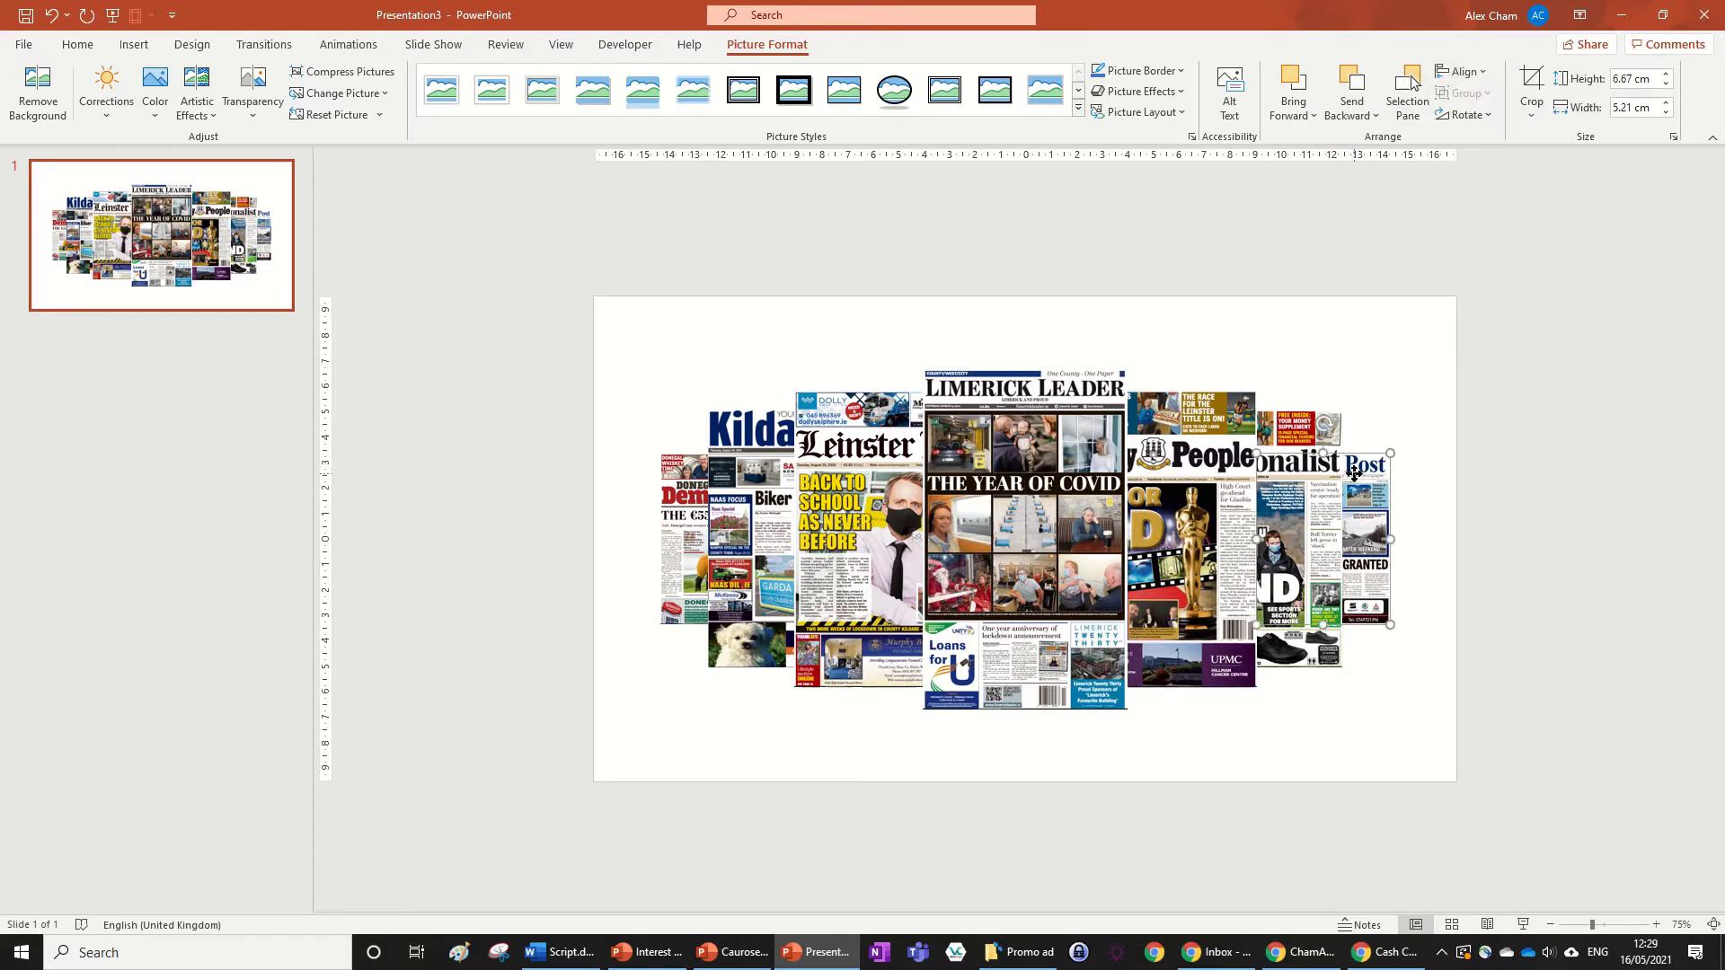
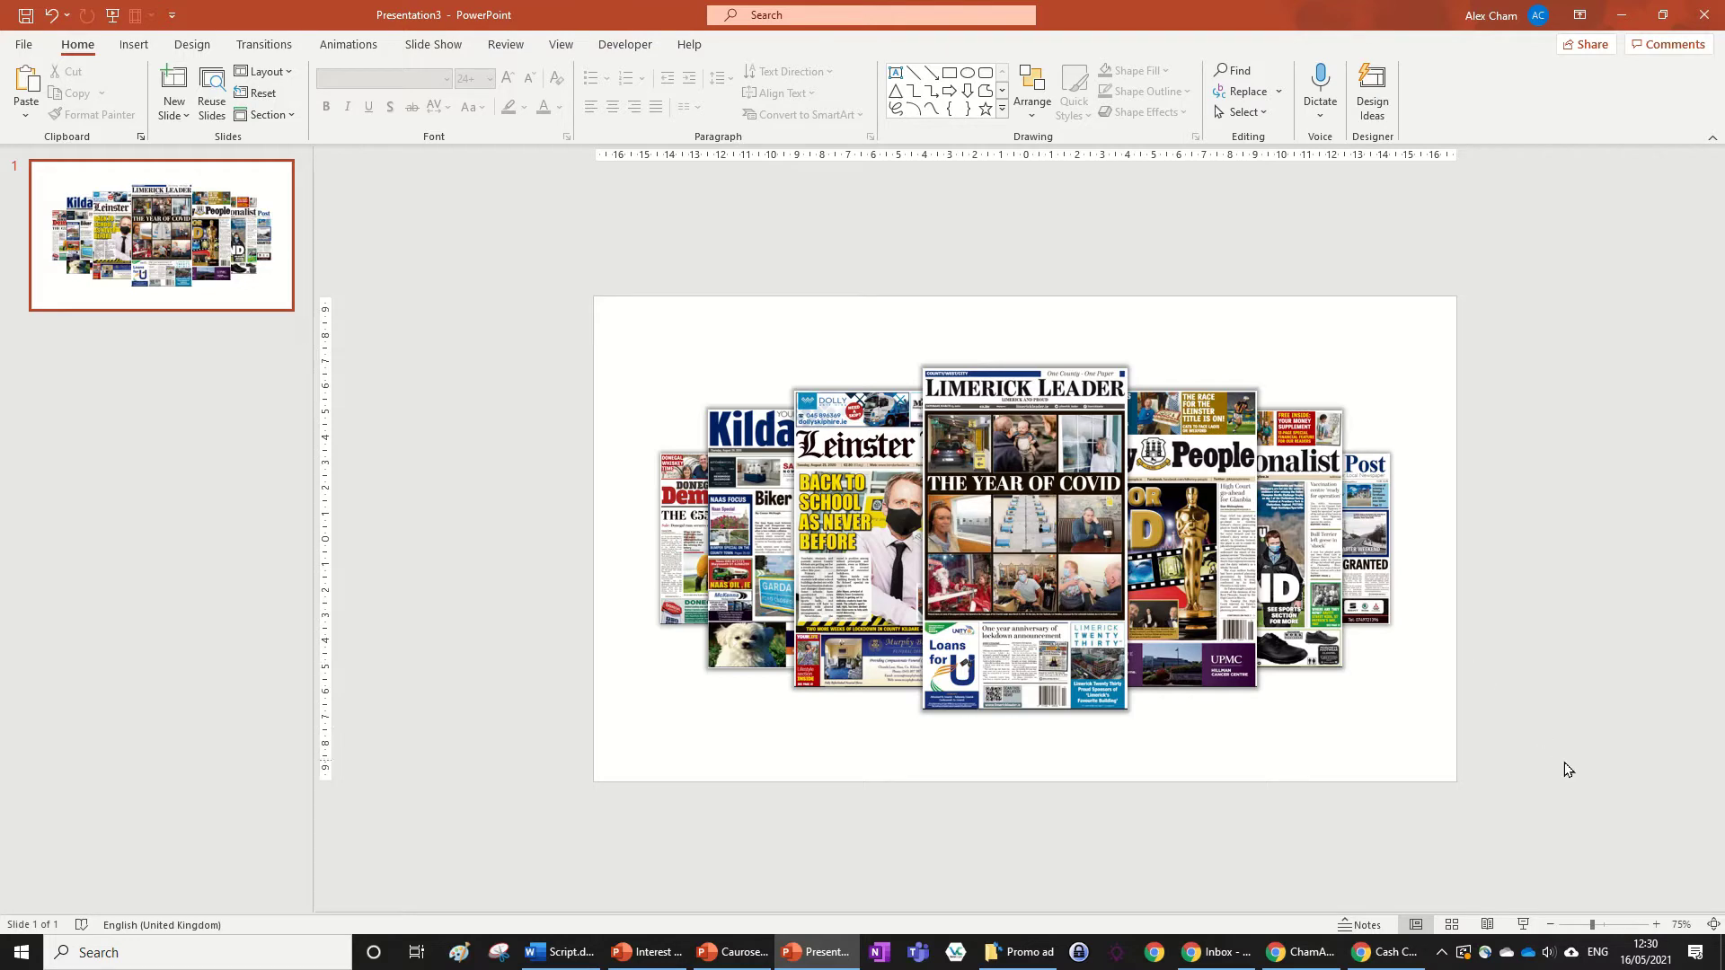
# - Set the Leinster Leader and Kilkenny People covers individually to 15% transparency
pyautogui.moveTo(1583, 768); pyautogui.dragTo(339, 189)
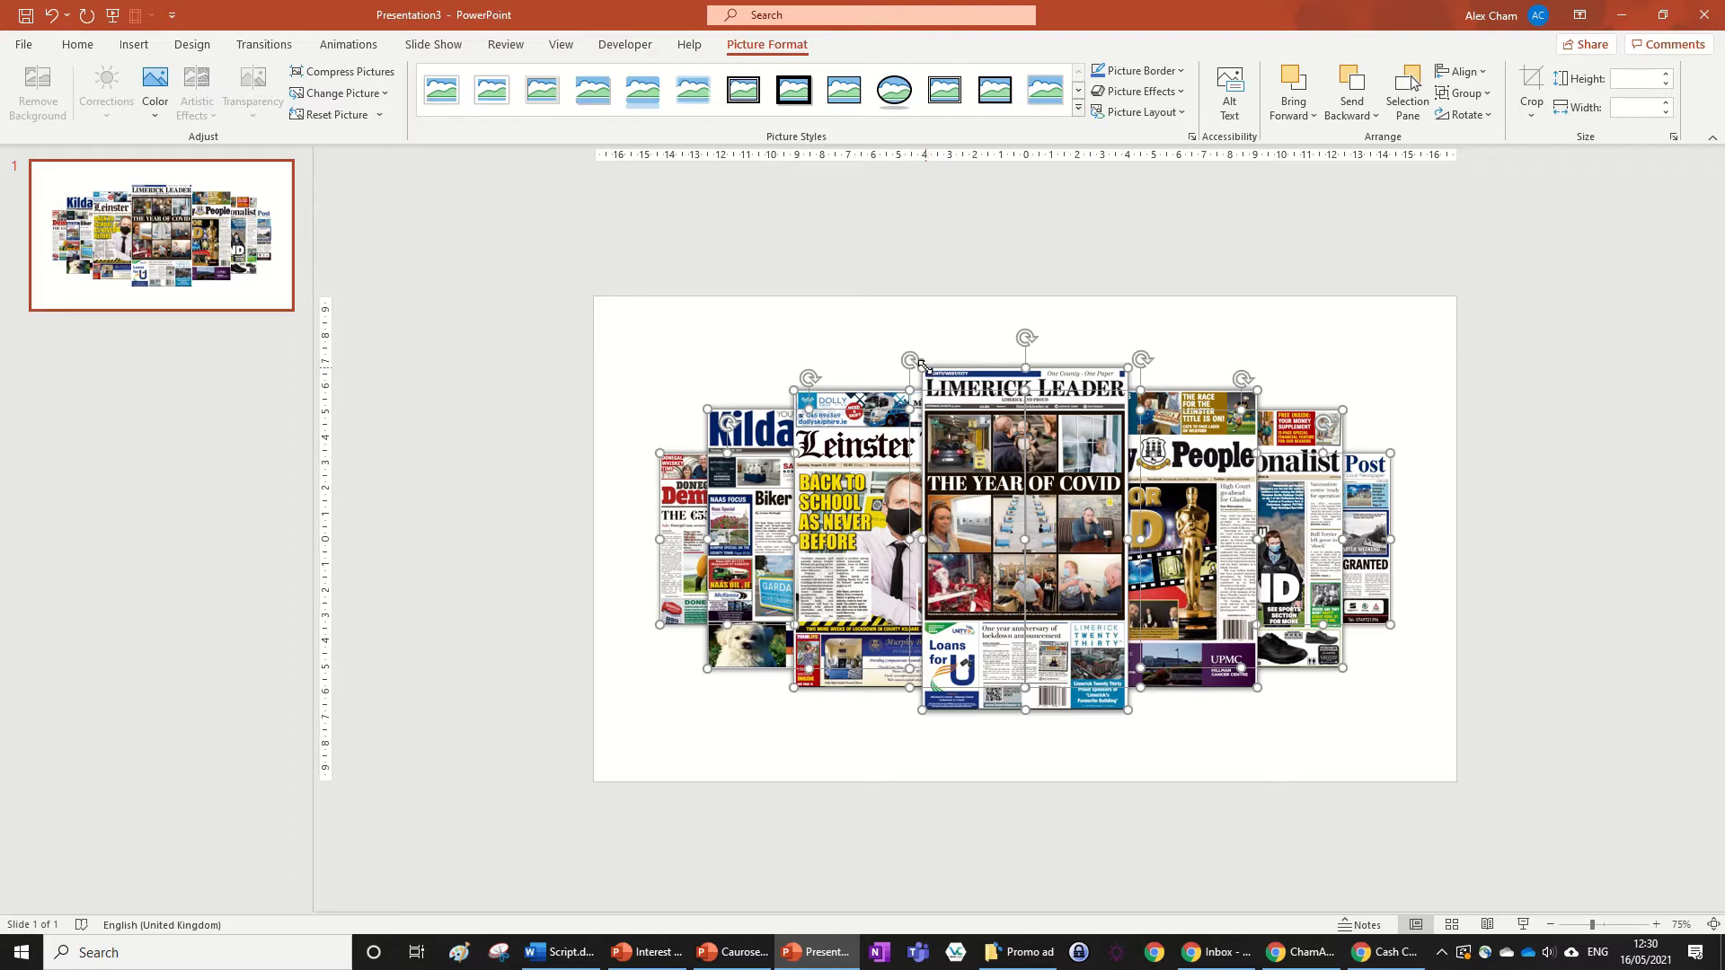
pyautogui.keyDown('ctrl'); pyautogui.click(1051, 387); pyautogui.keyUp('ctrl')
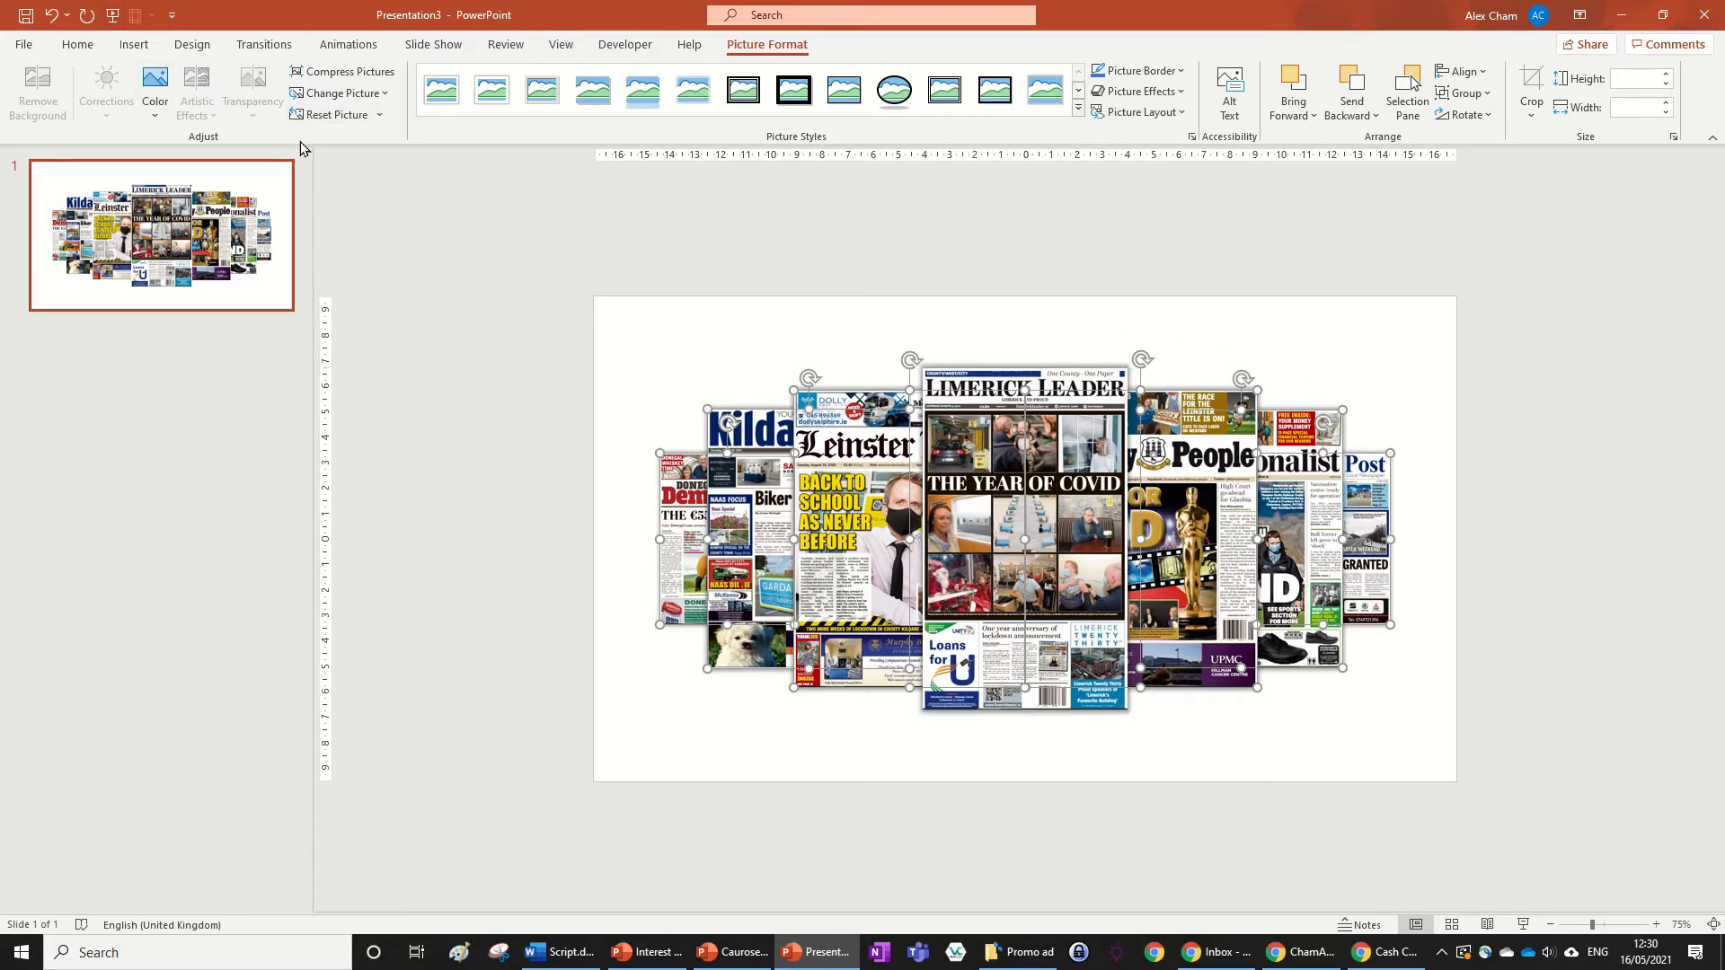
pyautogui.click(843, 477)
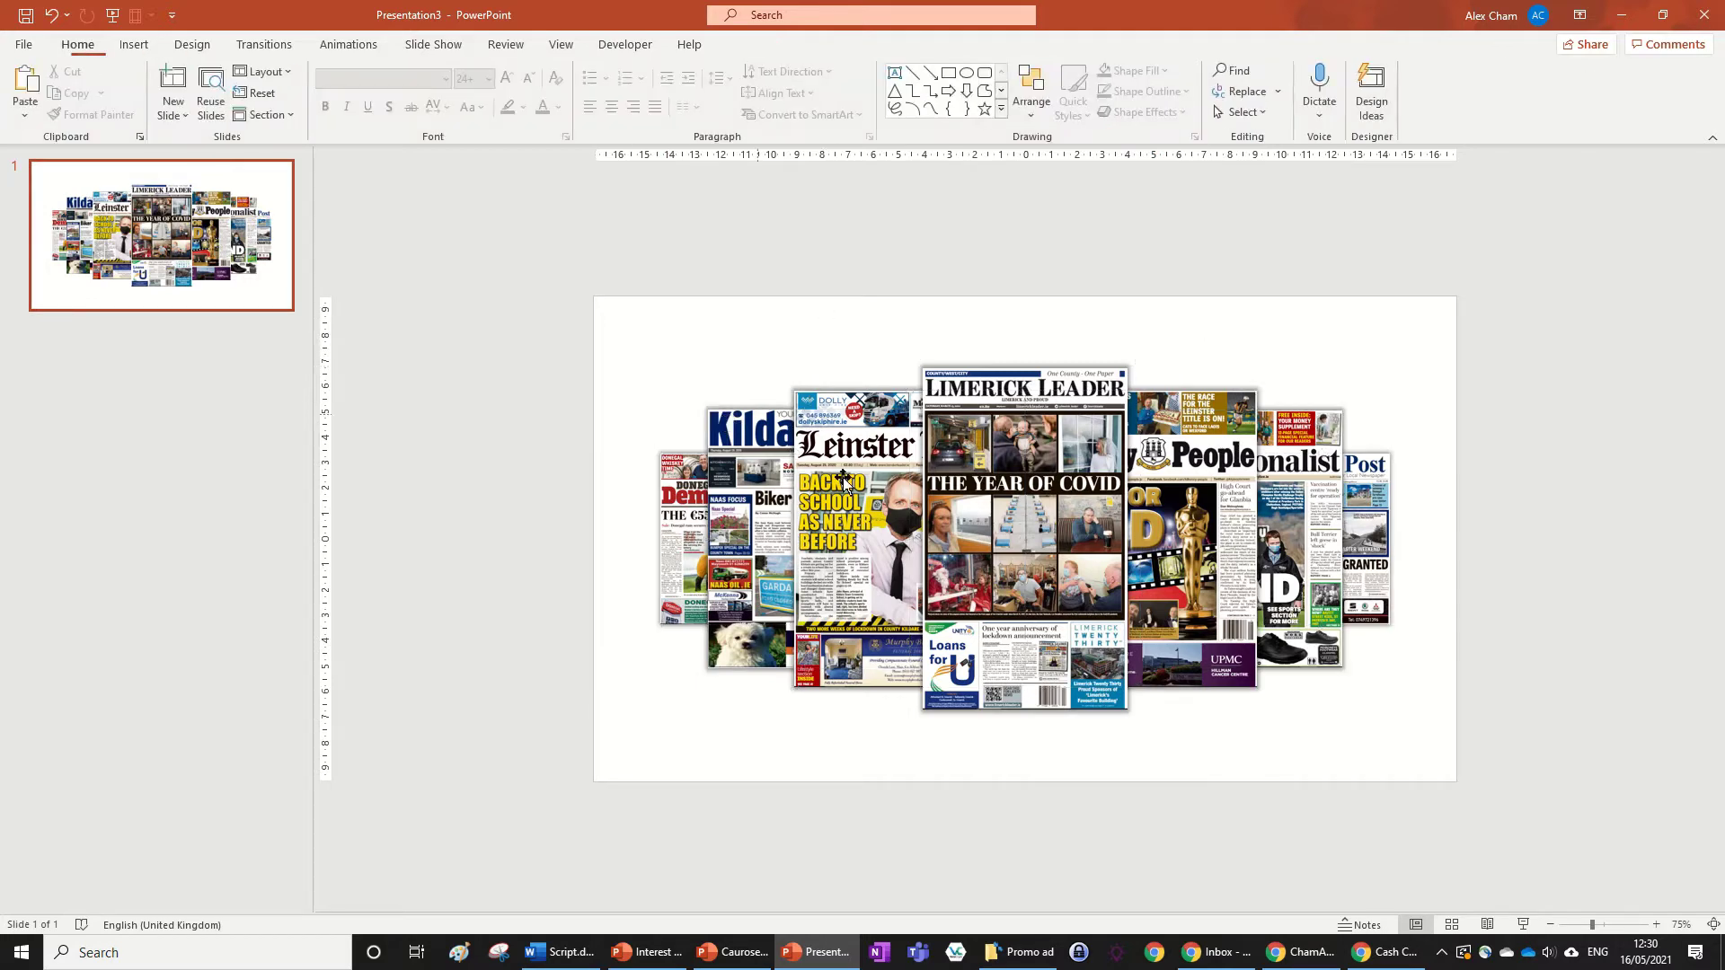
pyautogui.click(247, 102)
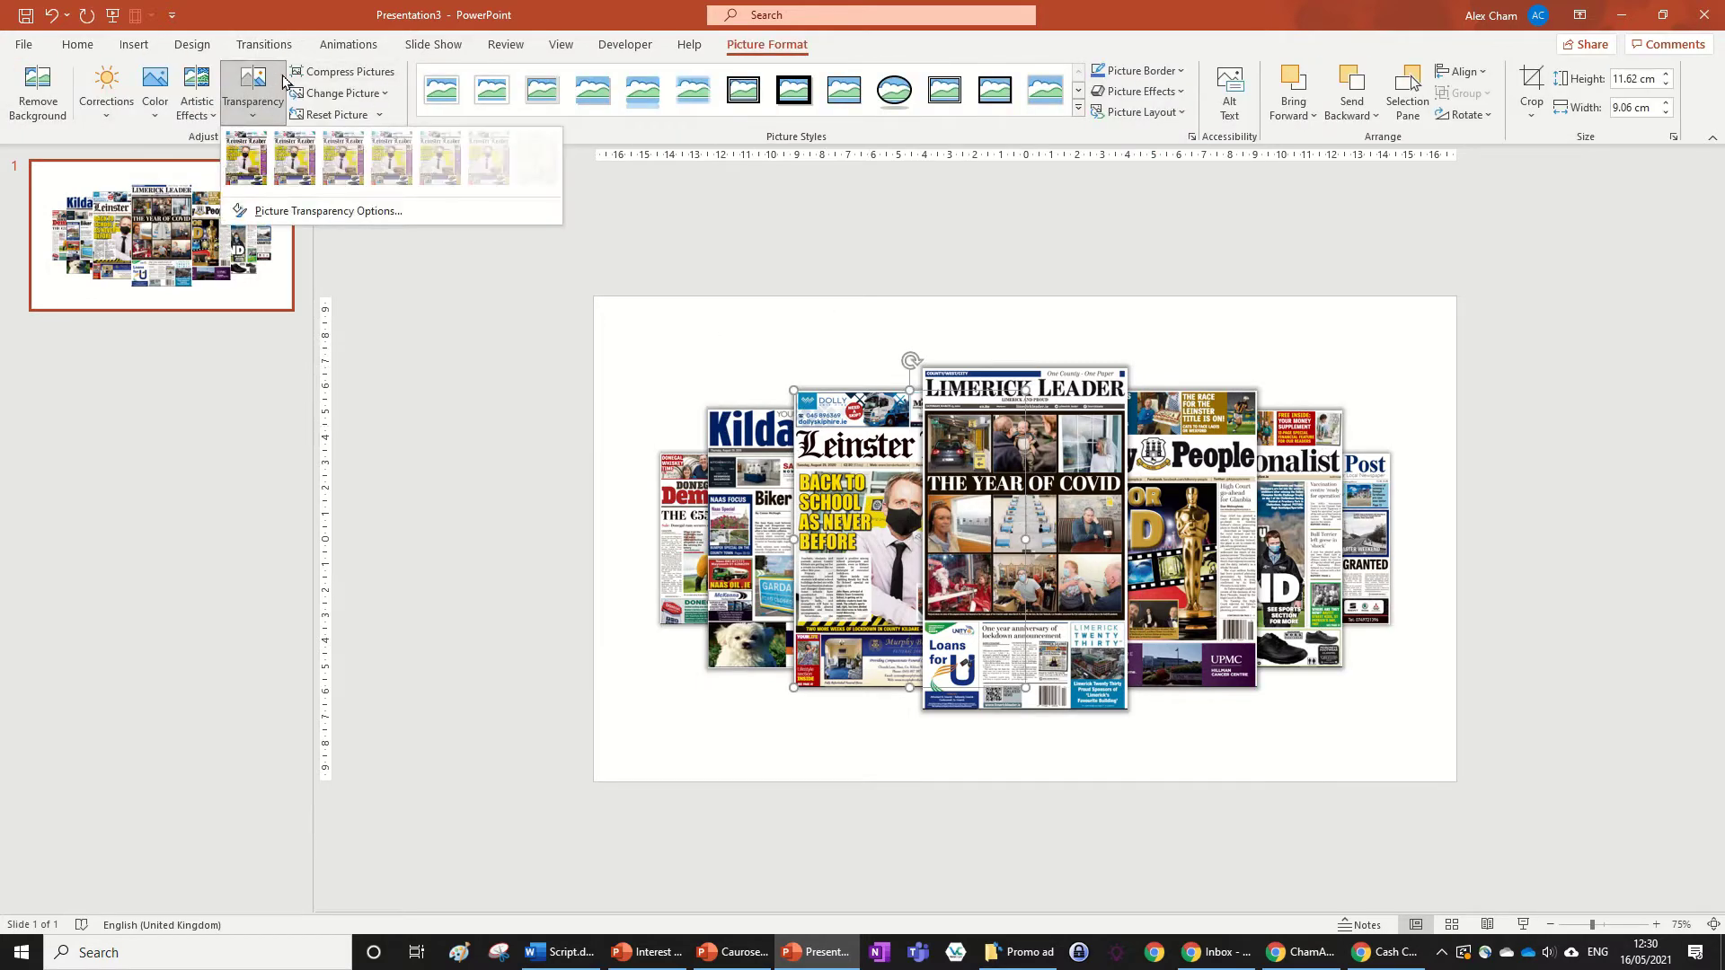
pyautogui.click(298, 165)
pyautogui.click(1189, 490)
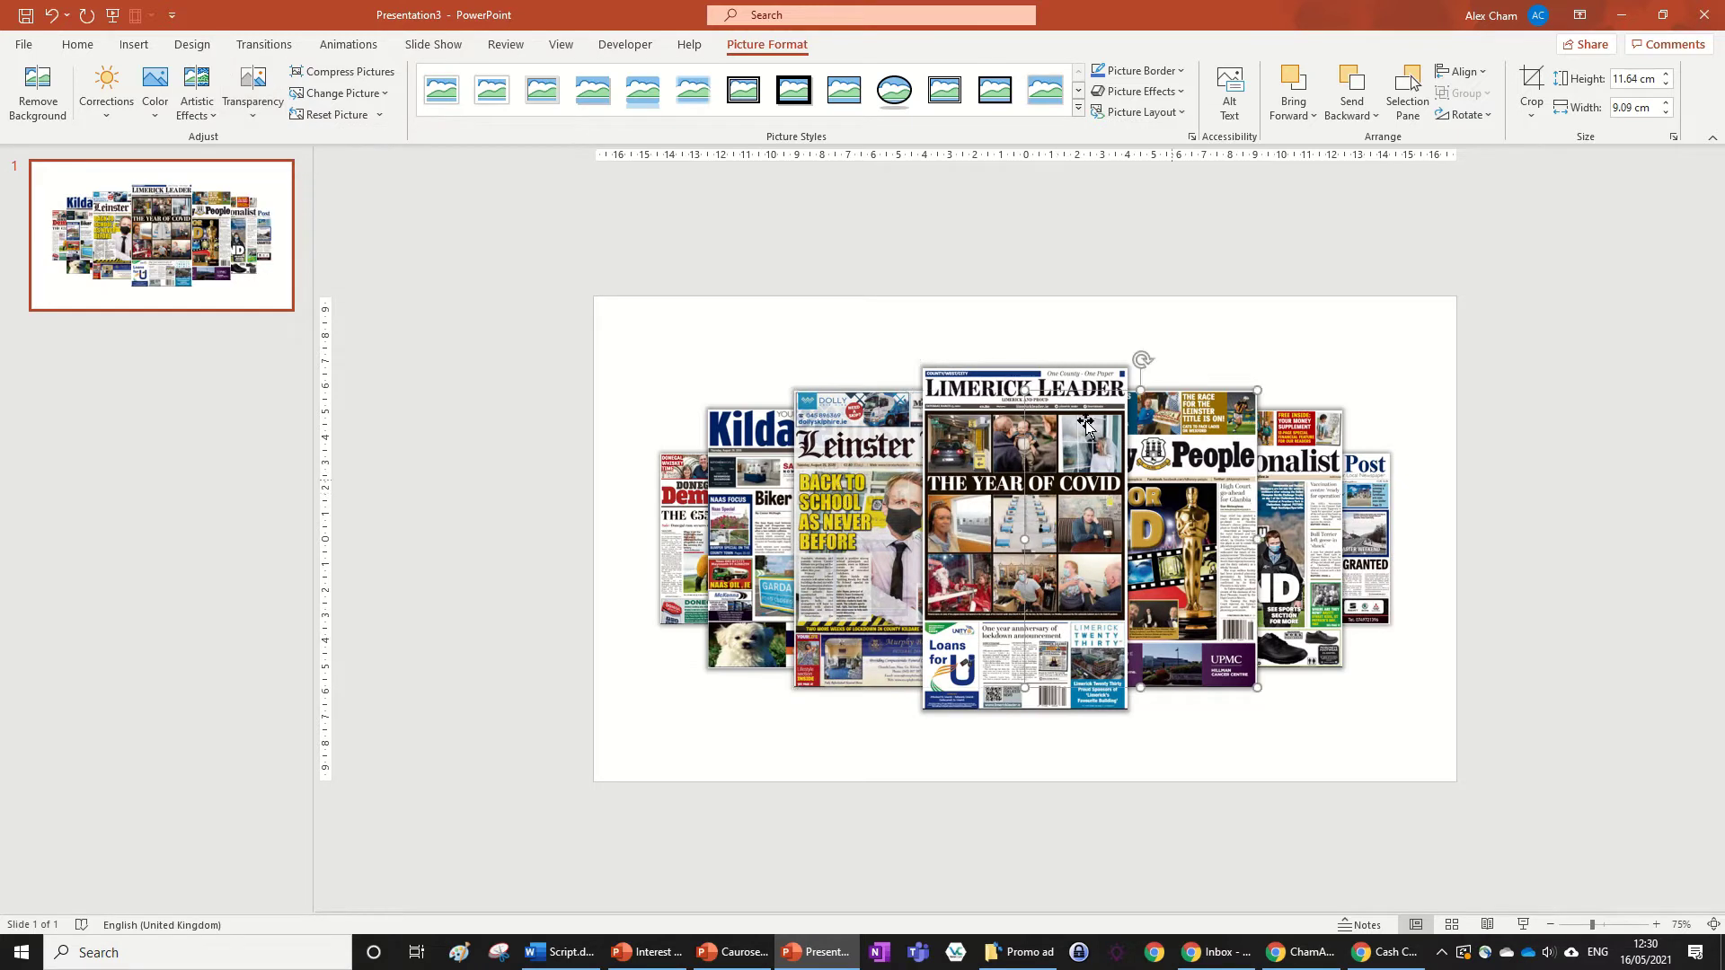
pyautogui.click(261, 86)
pyautogui.click(298, 163)
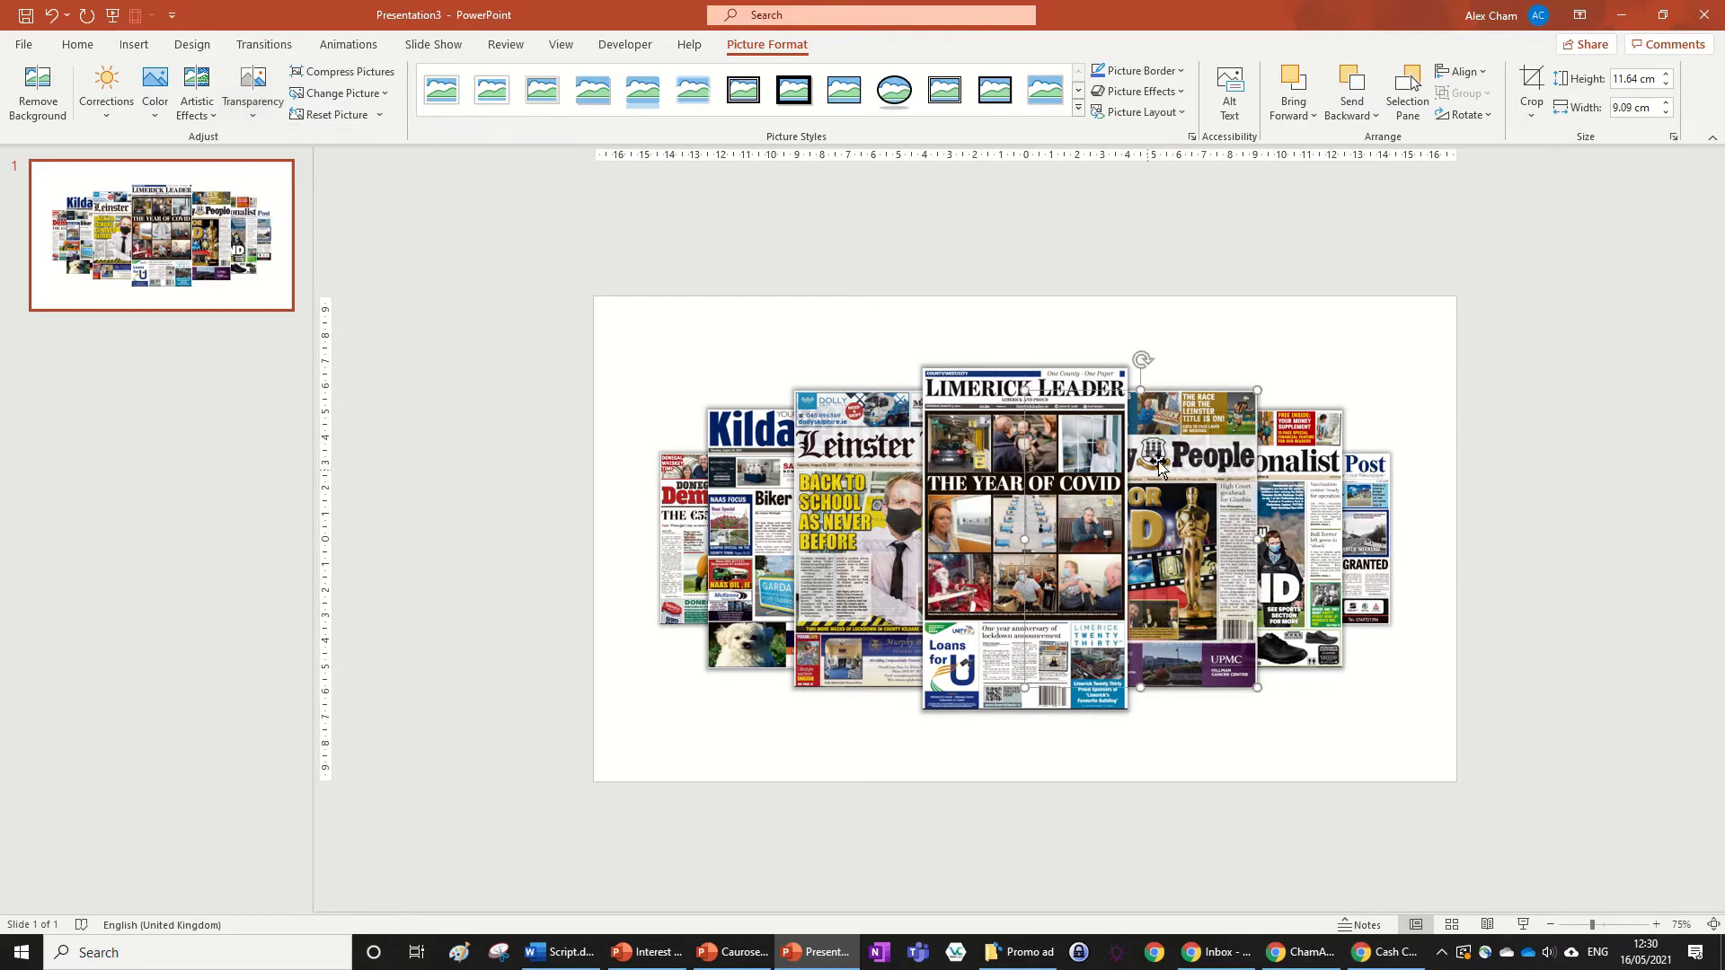
# - Apply the third transparency preset to The Nationalist cover and the Kildare Post cover individually
pyautogui.click(1333, 483)
pyautogui.click(252, 86)
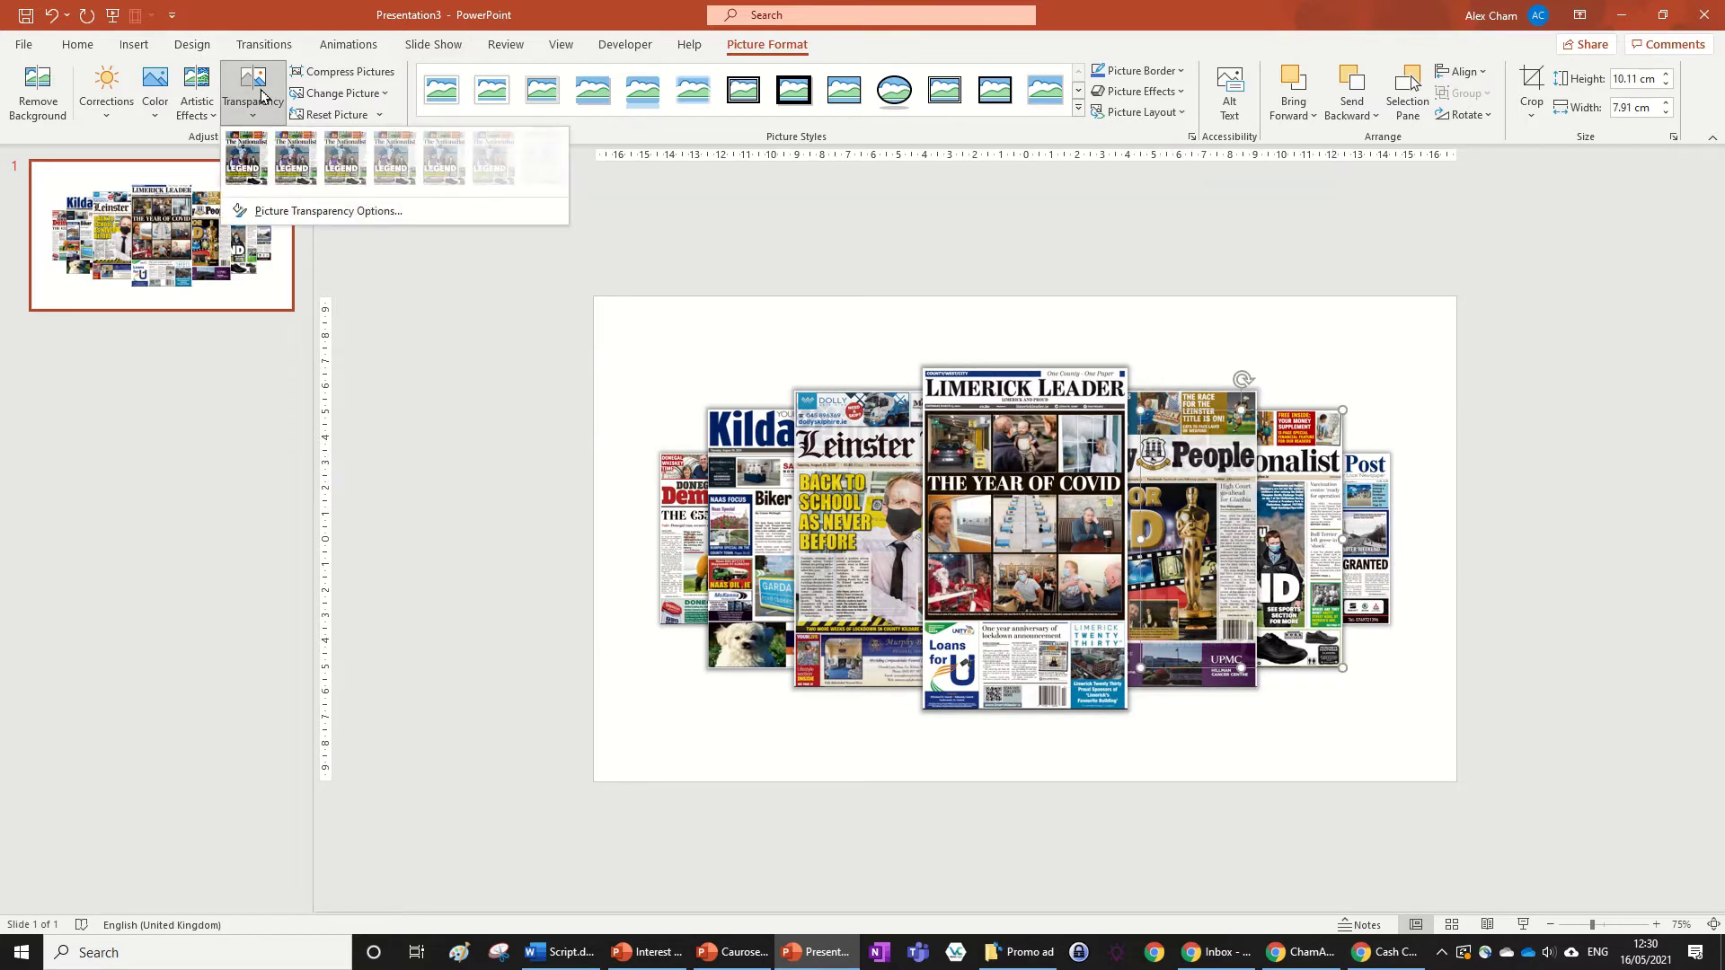
pyautogui.click(341, 159)
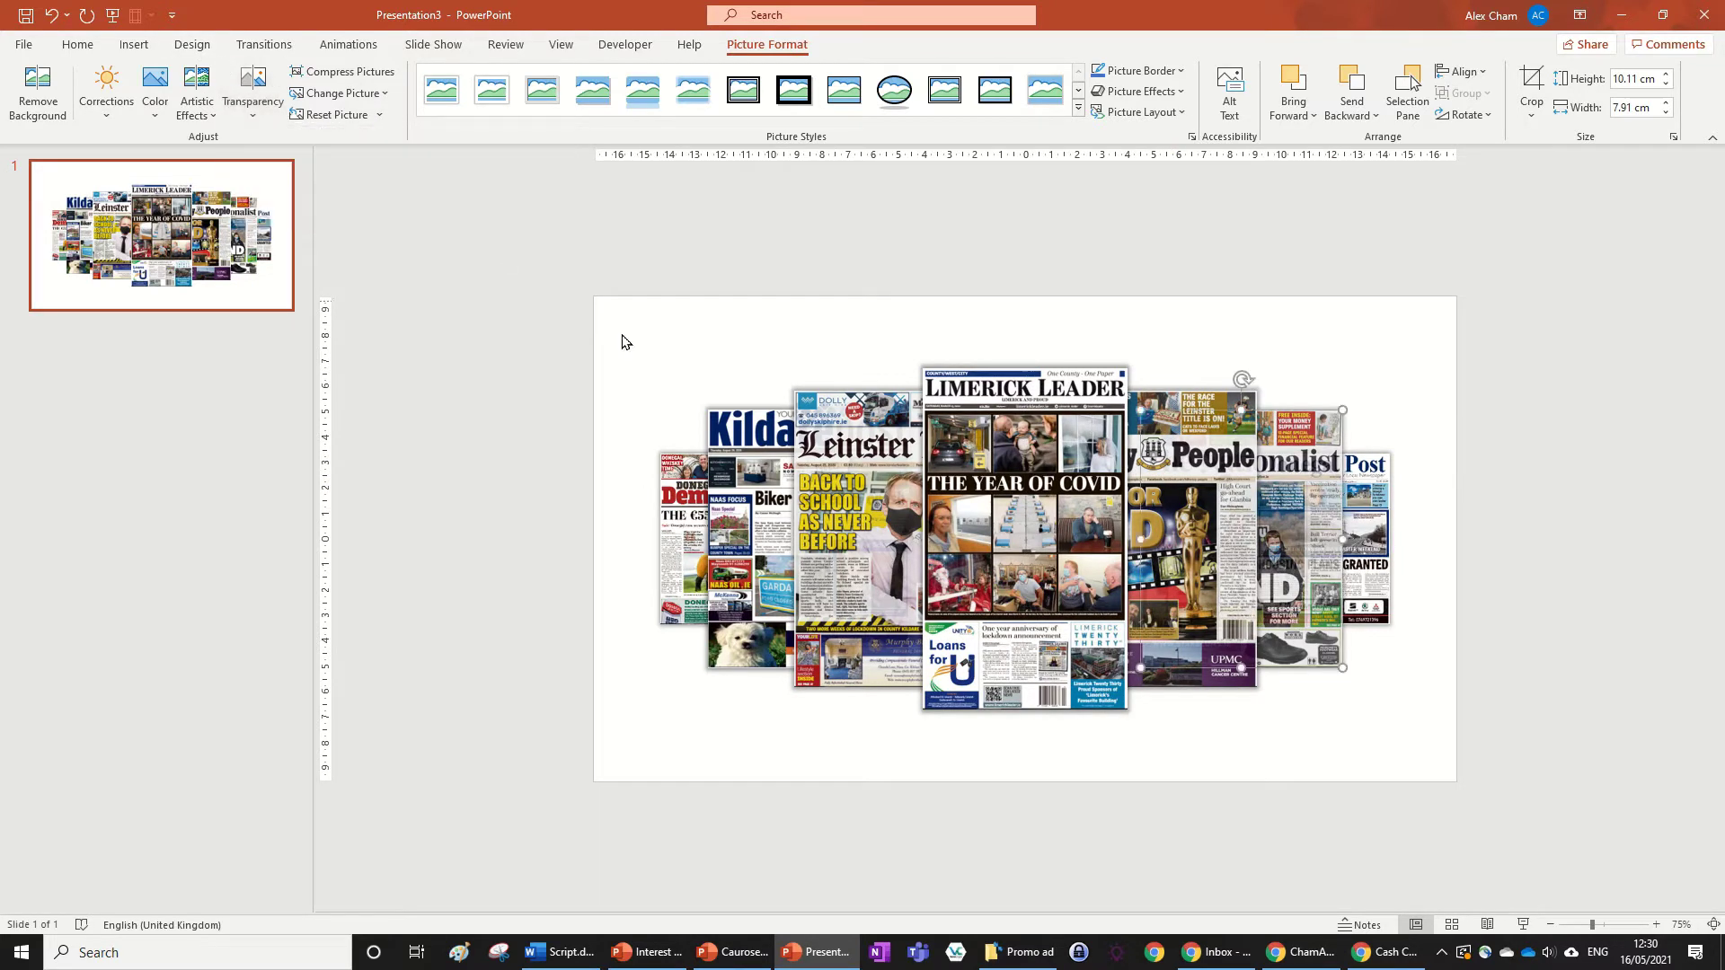
pyautogui.click(747, 509)
pyautogui.click(253, 85)
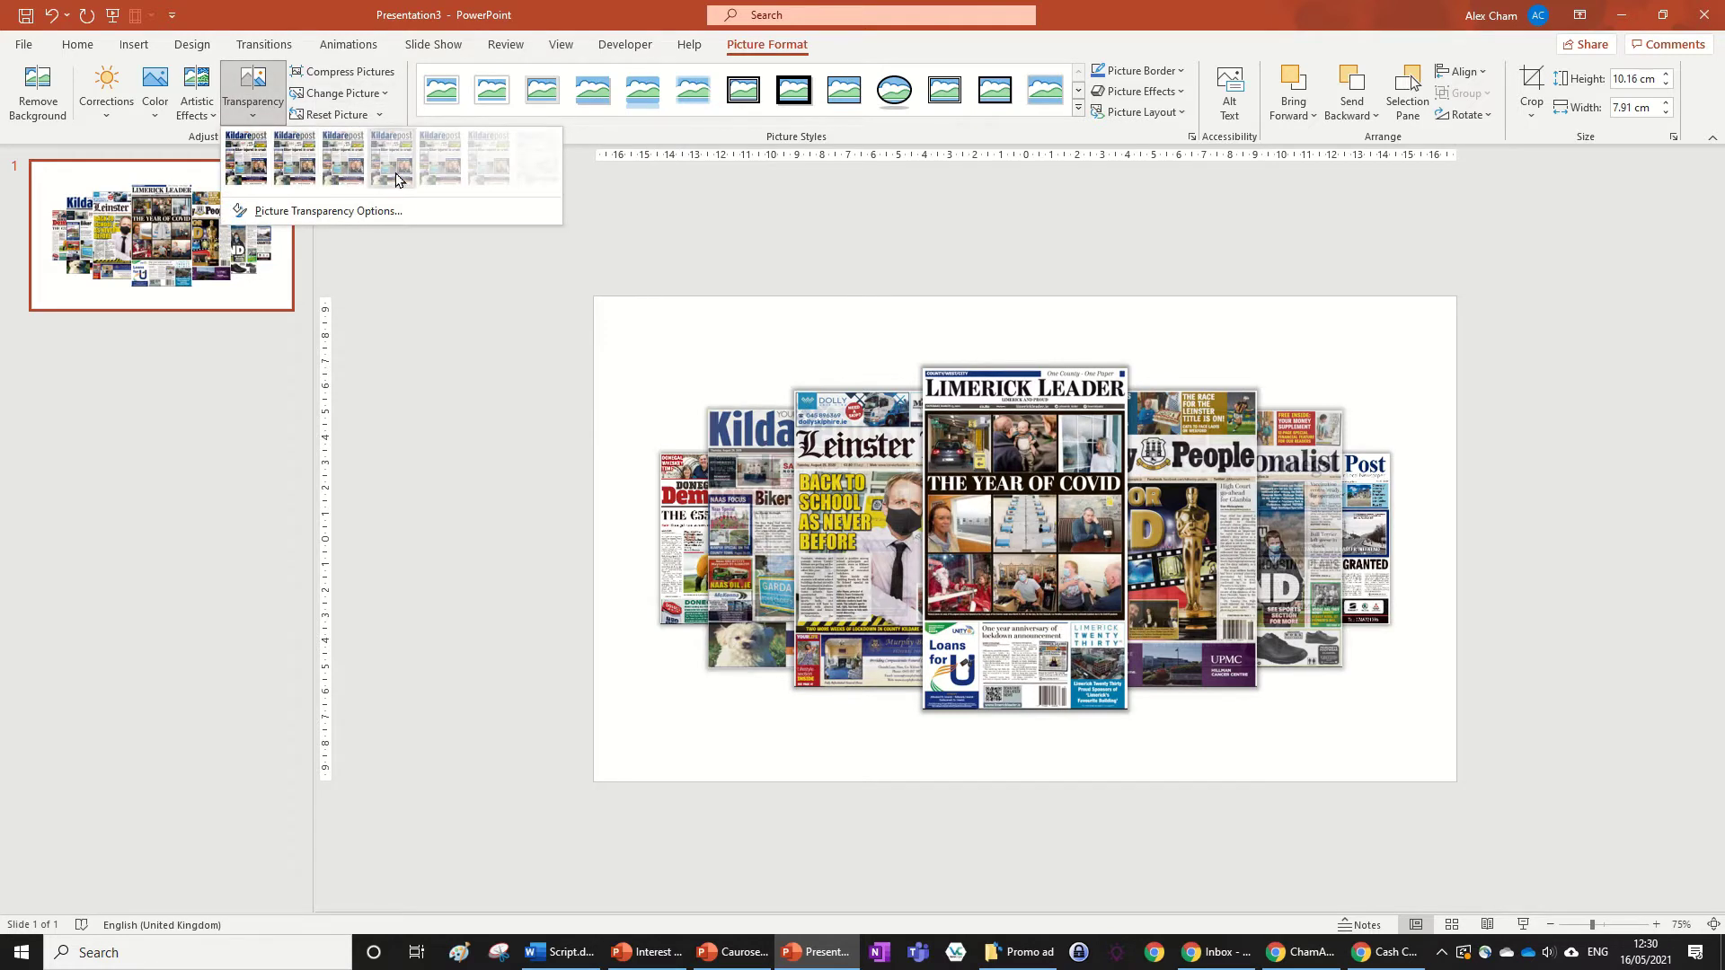
pyautogui.click(345, 168)
# - Apply the sixth transparency preset to the outermost covers, the Donegal Democrat and the Post cover at the far right of the carousel
pyautogui.click(694, 490)
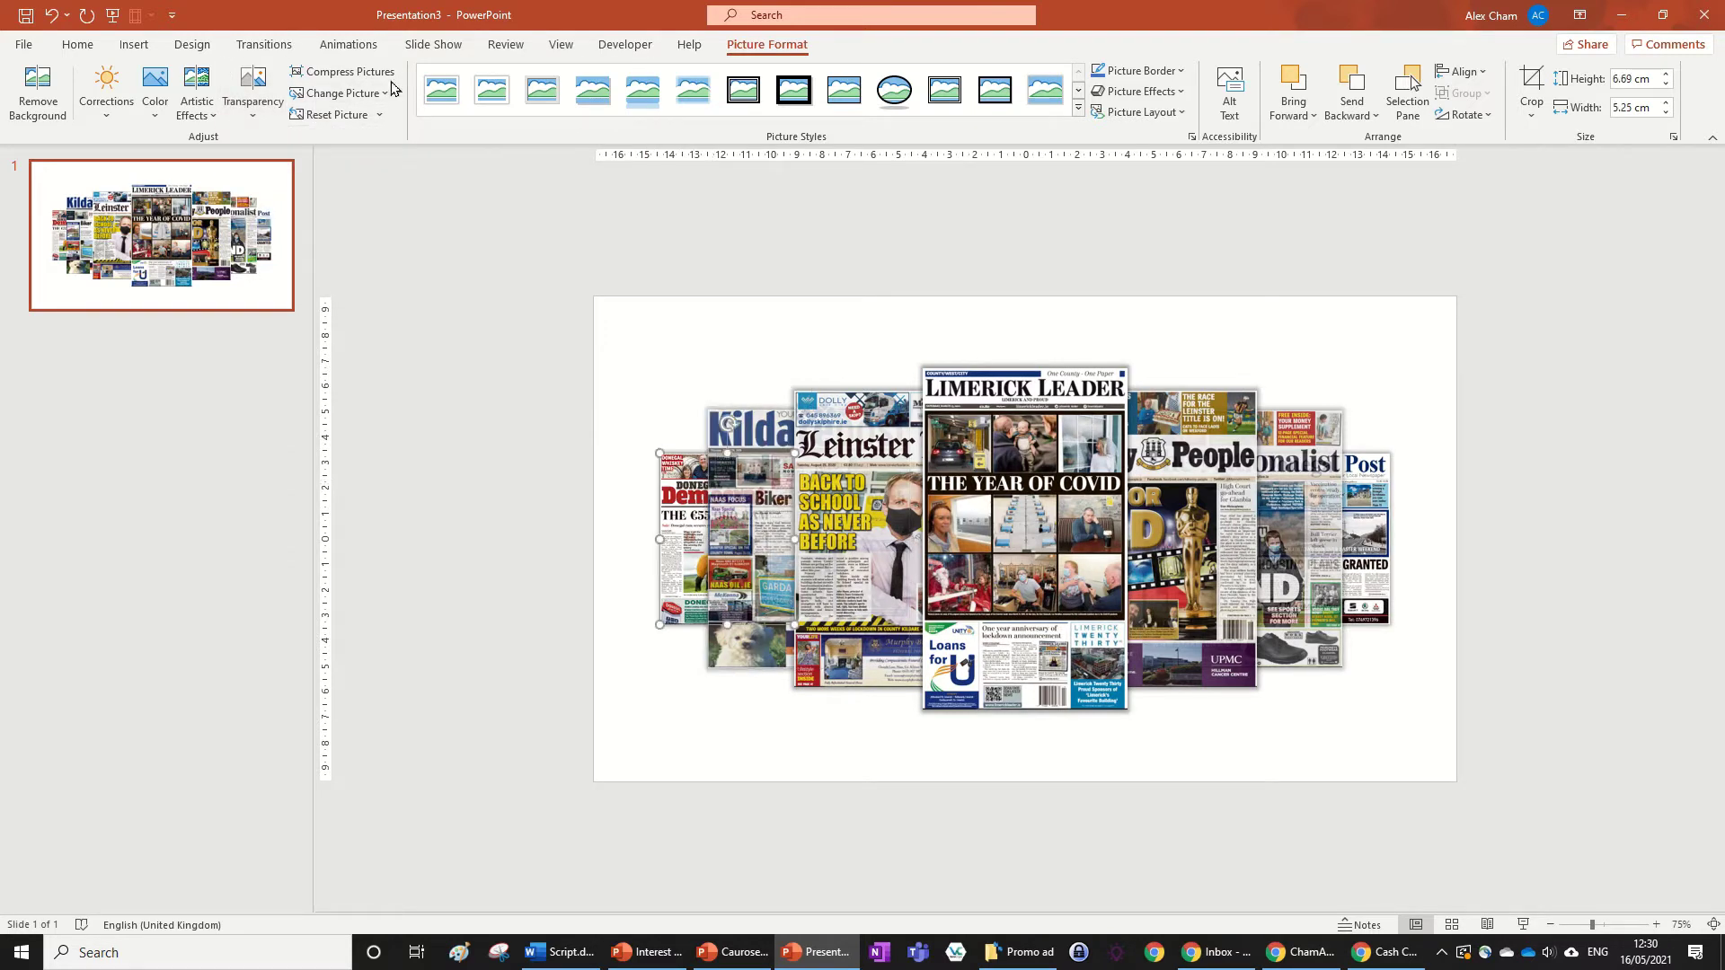
pyautogui.click(252, 85)
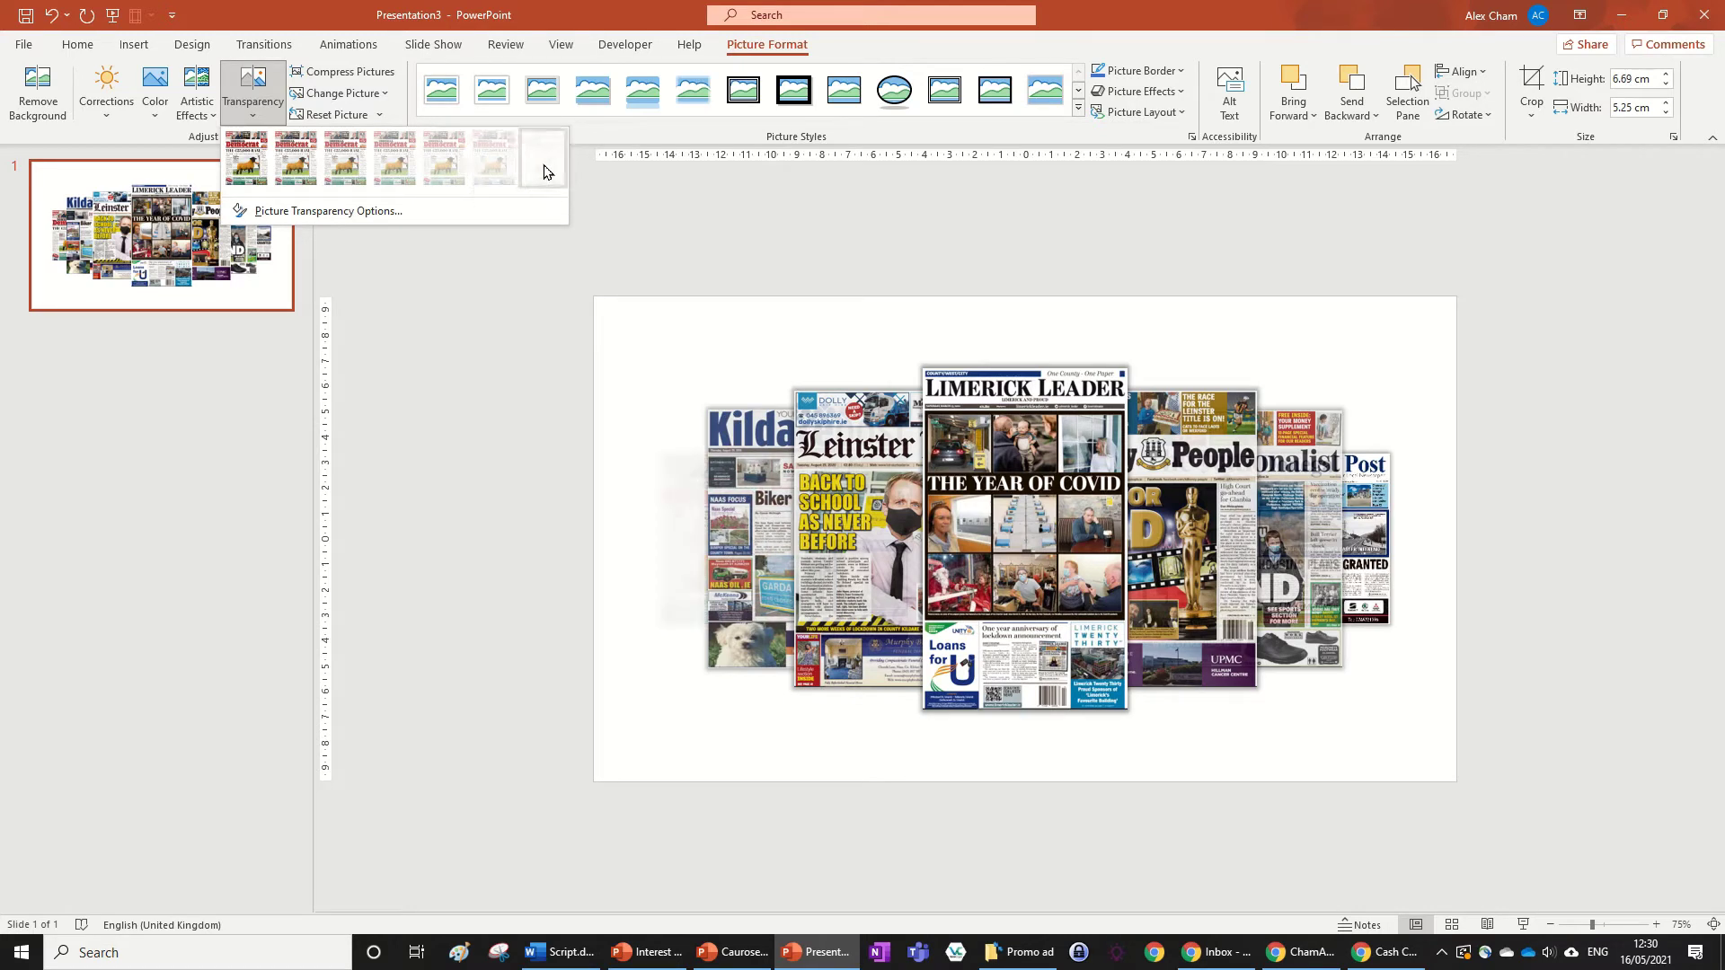
pyautogui.click(492, 168)
pyautogui.click(1353, 503)
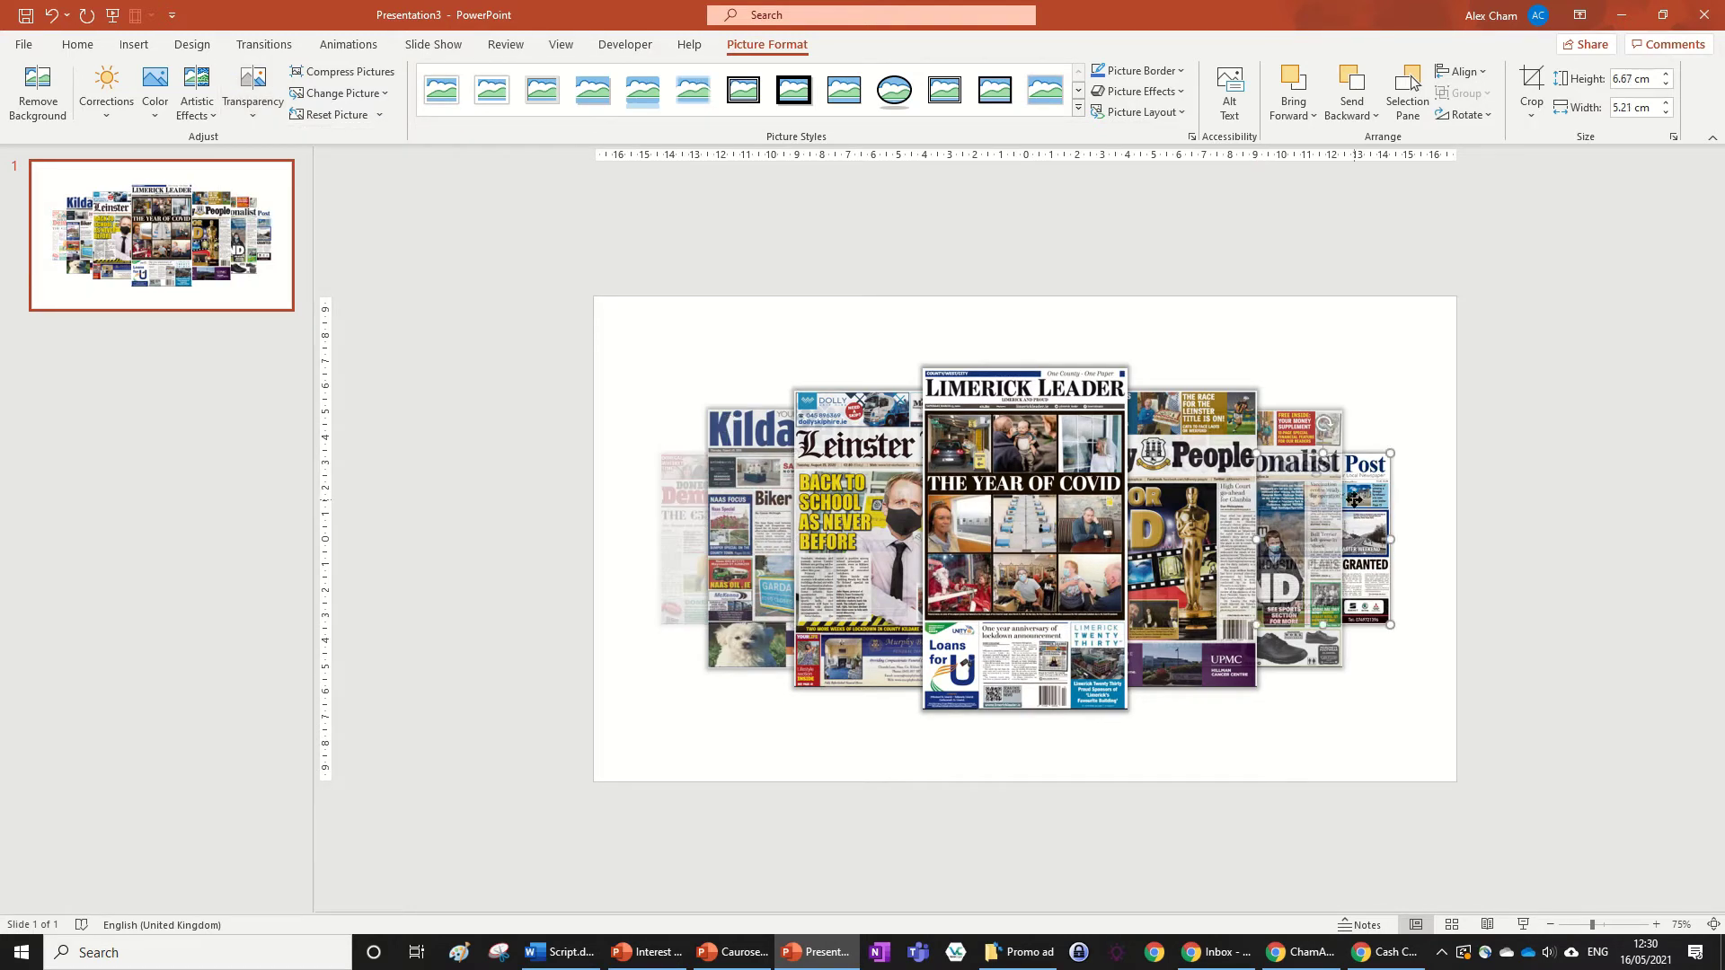
pyautogui.click(252, 85)
pyautogui.click(488, 160)
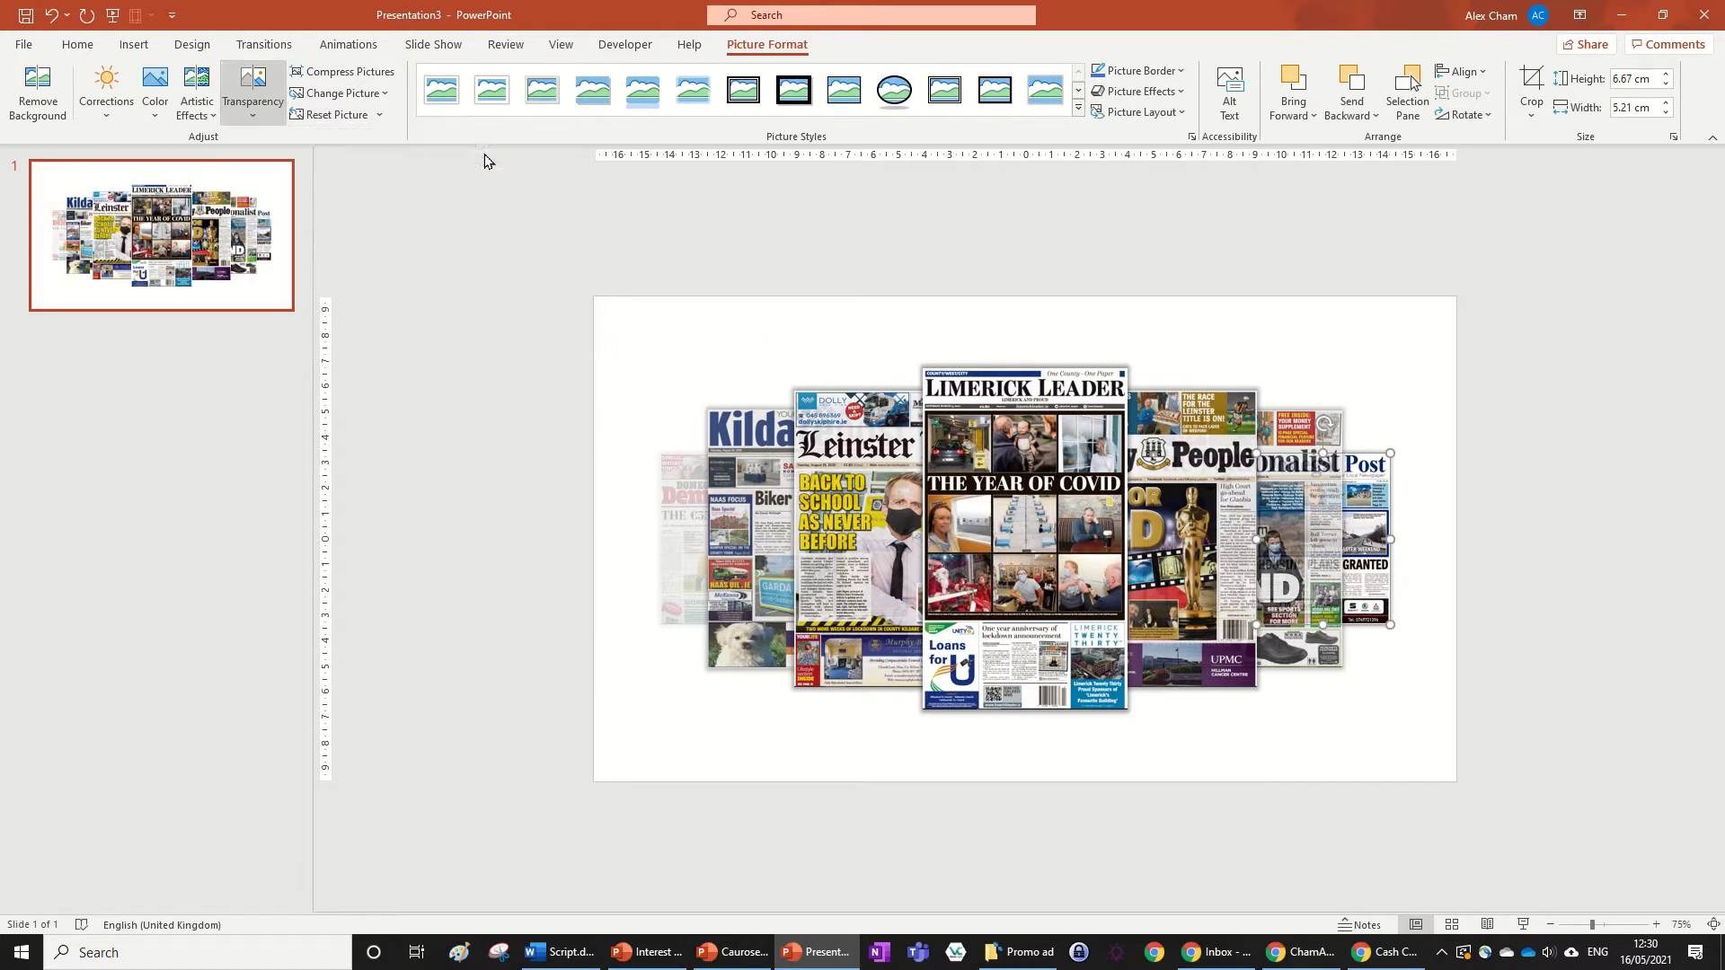
# - Increase the transparency of The Nationalist and Kildare Post covers individually to the fifth preset
pyautogui.click(1317, 544)
pyautogui.click(227, 90)
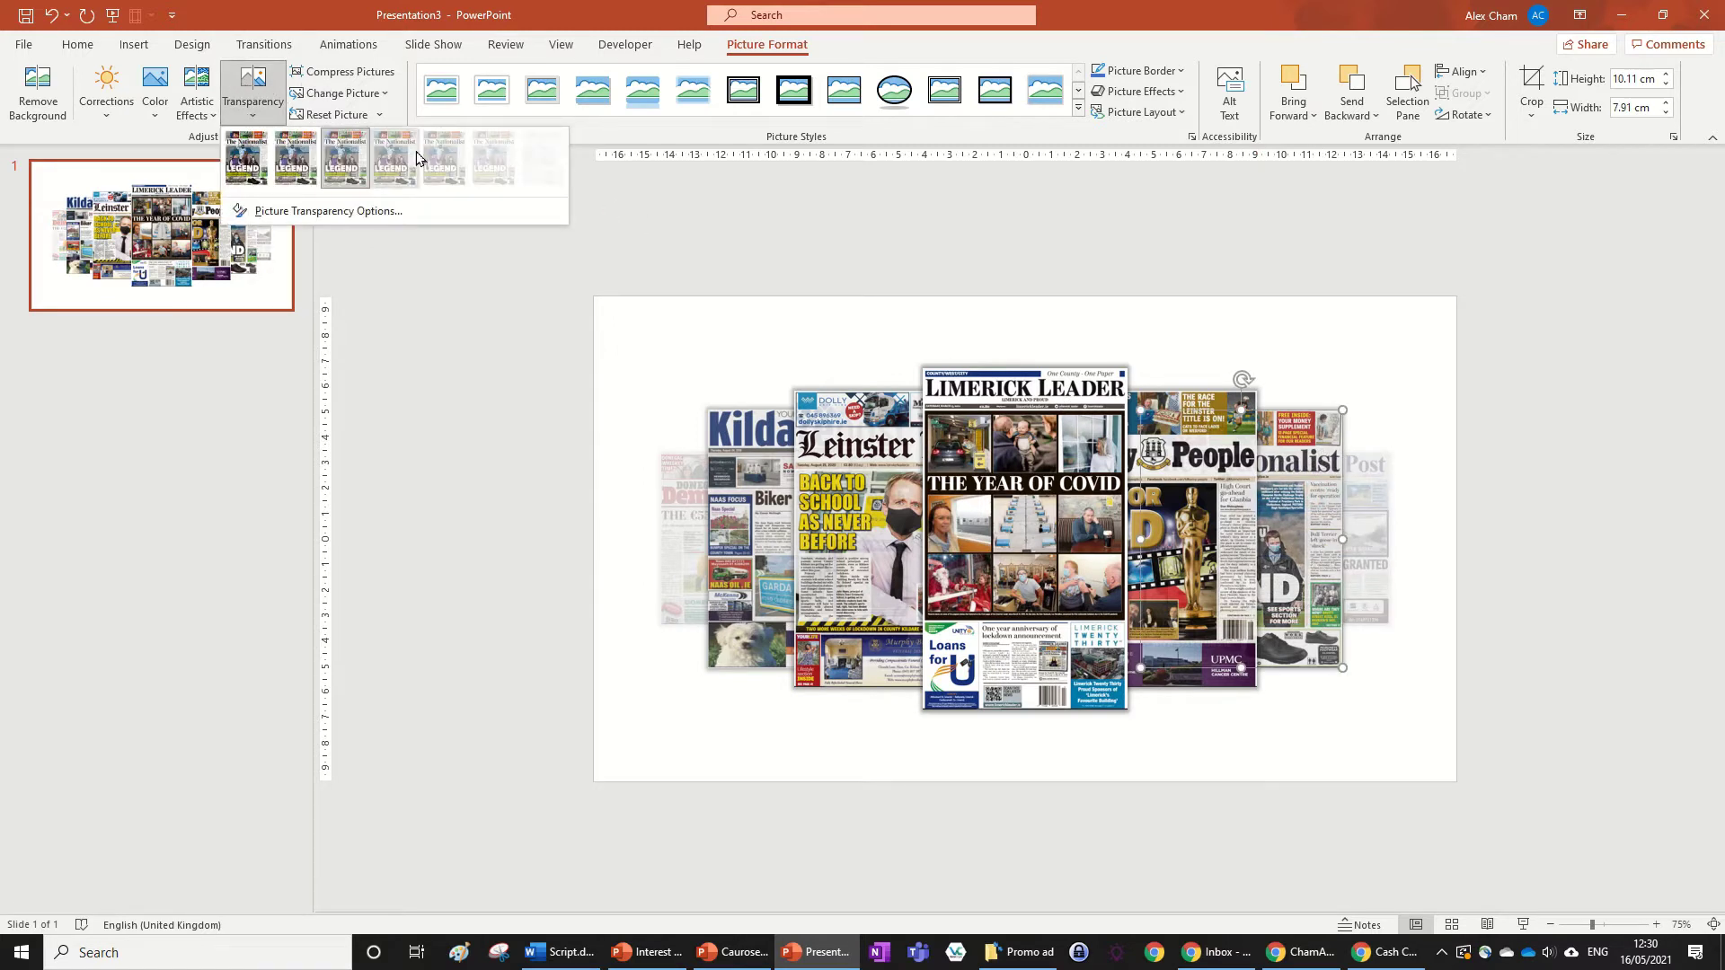
pyautogui.click(443, 179)
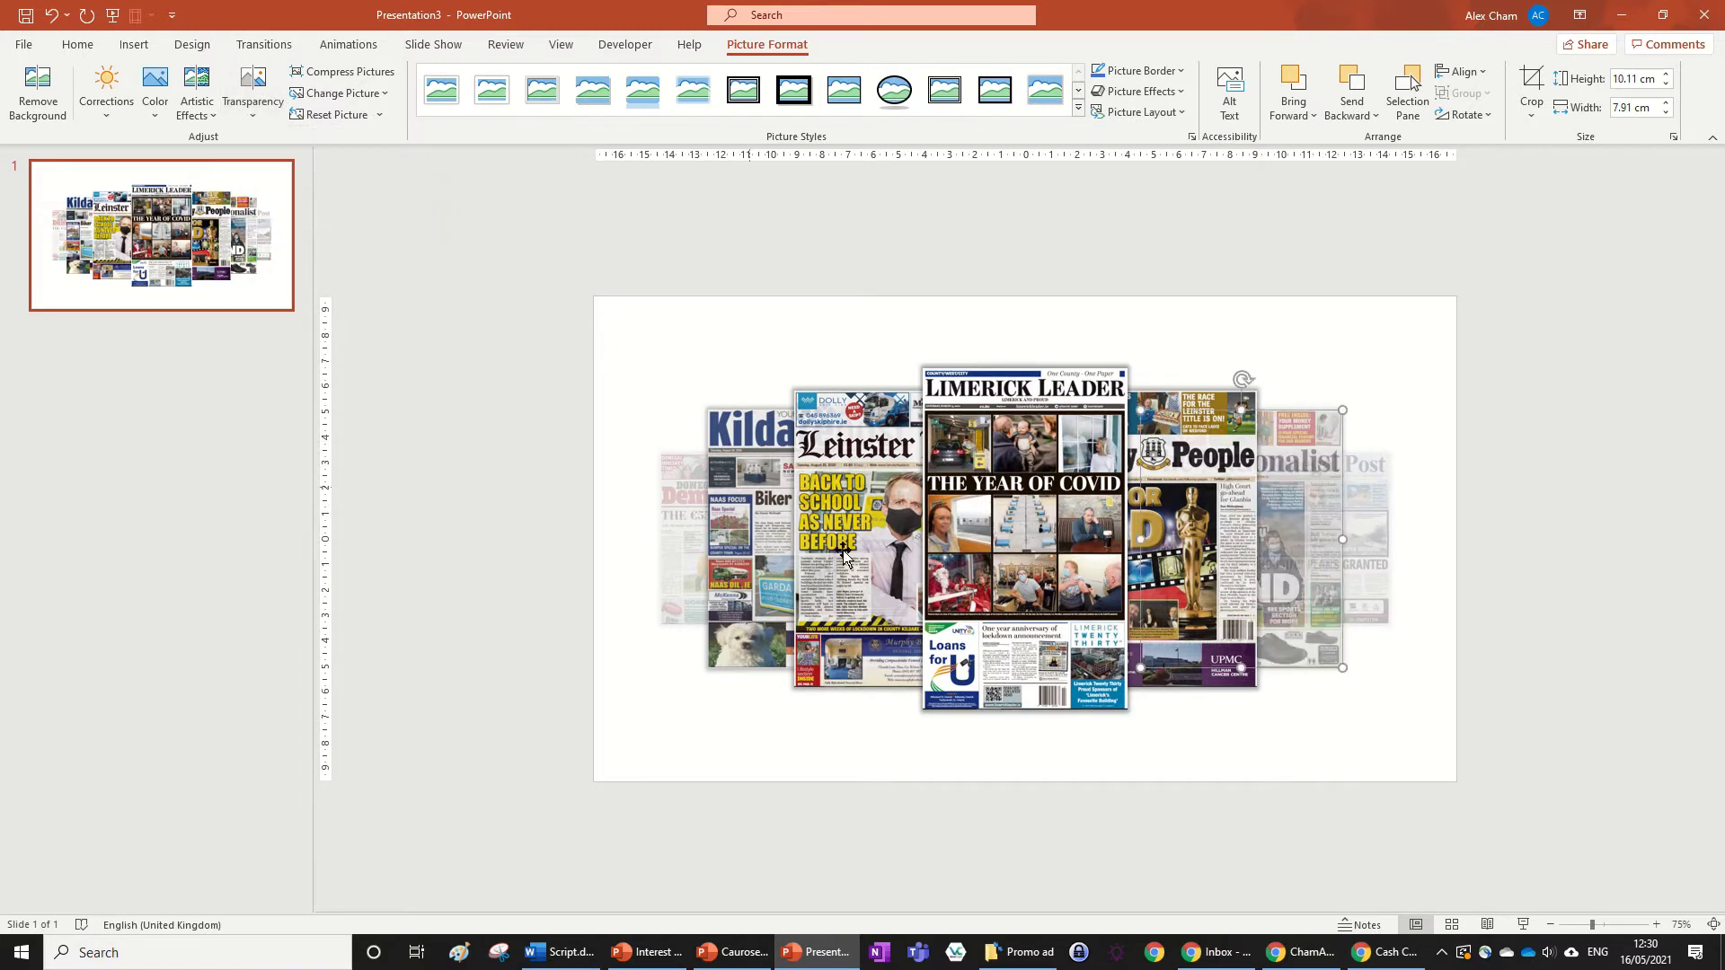
pyautogui.click(755, 504)
pyautogui.click(252, 90)
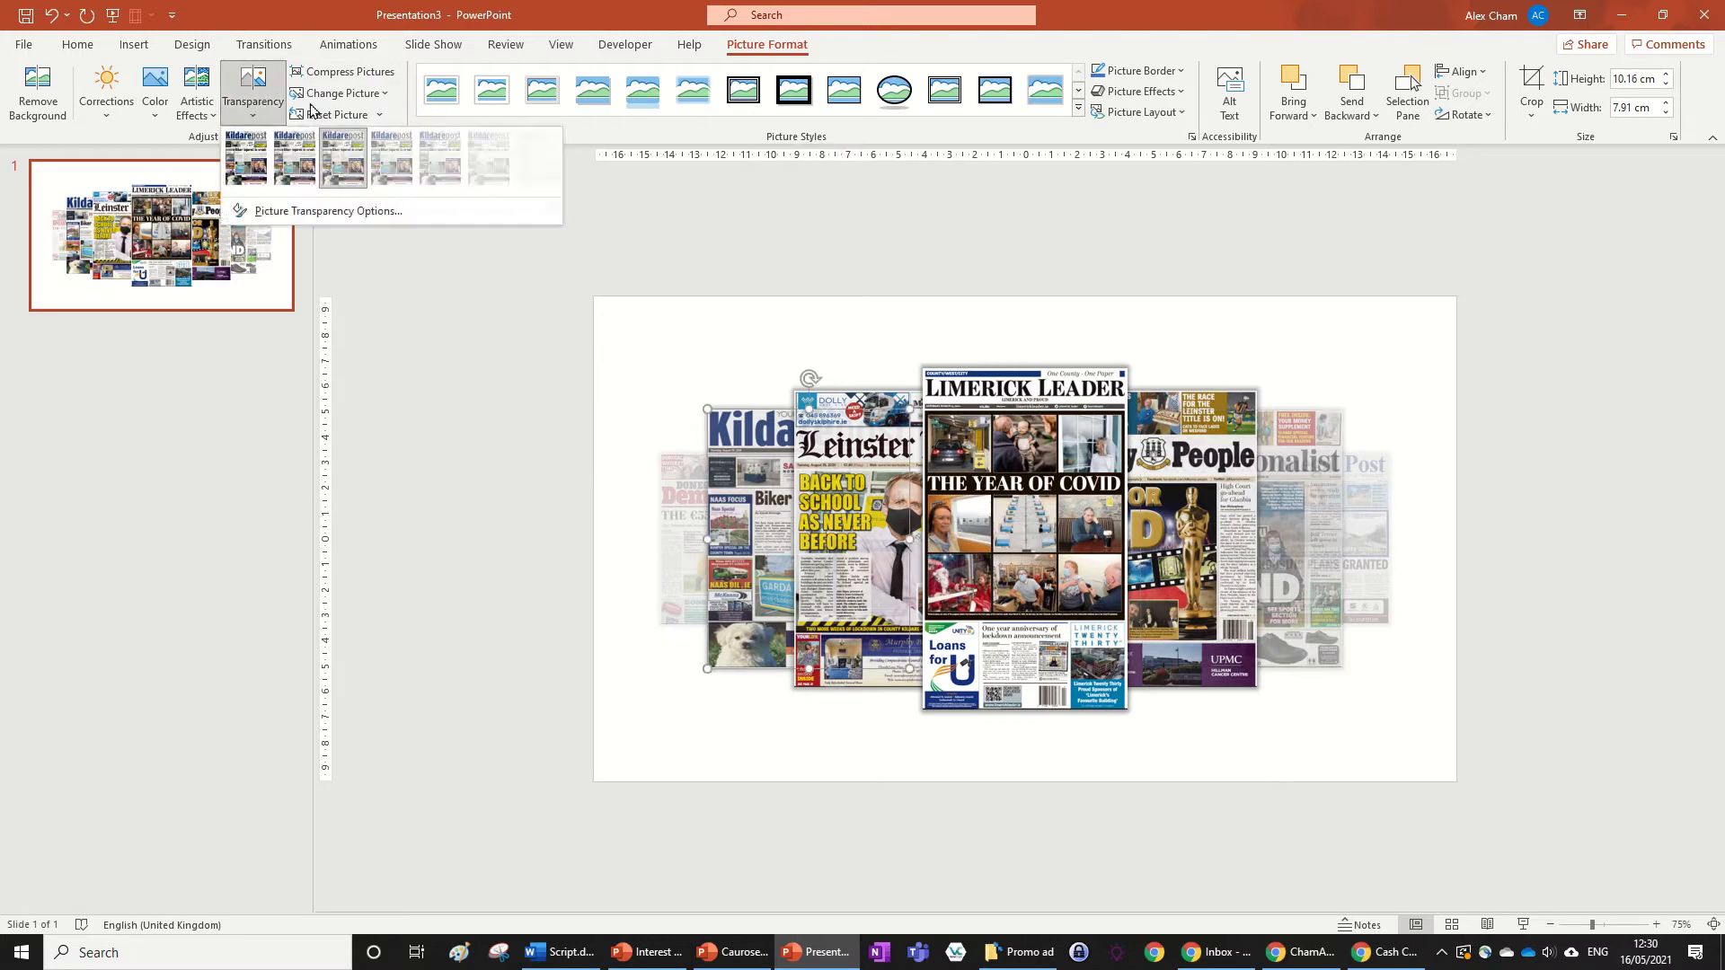
pyautogui.click(442, 171)
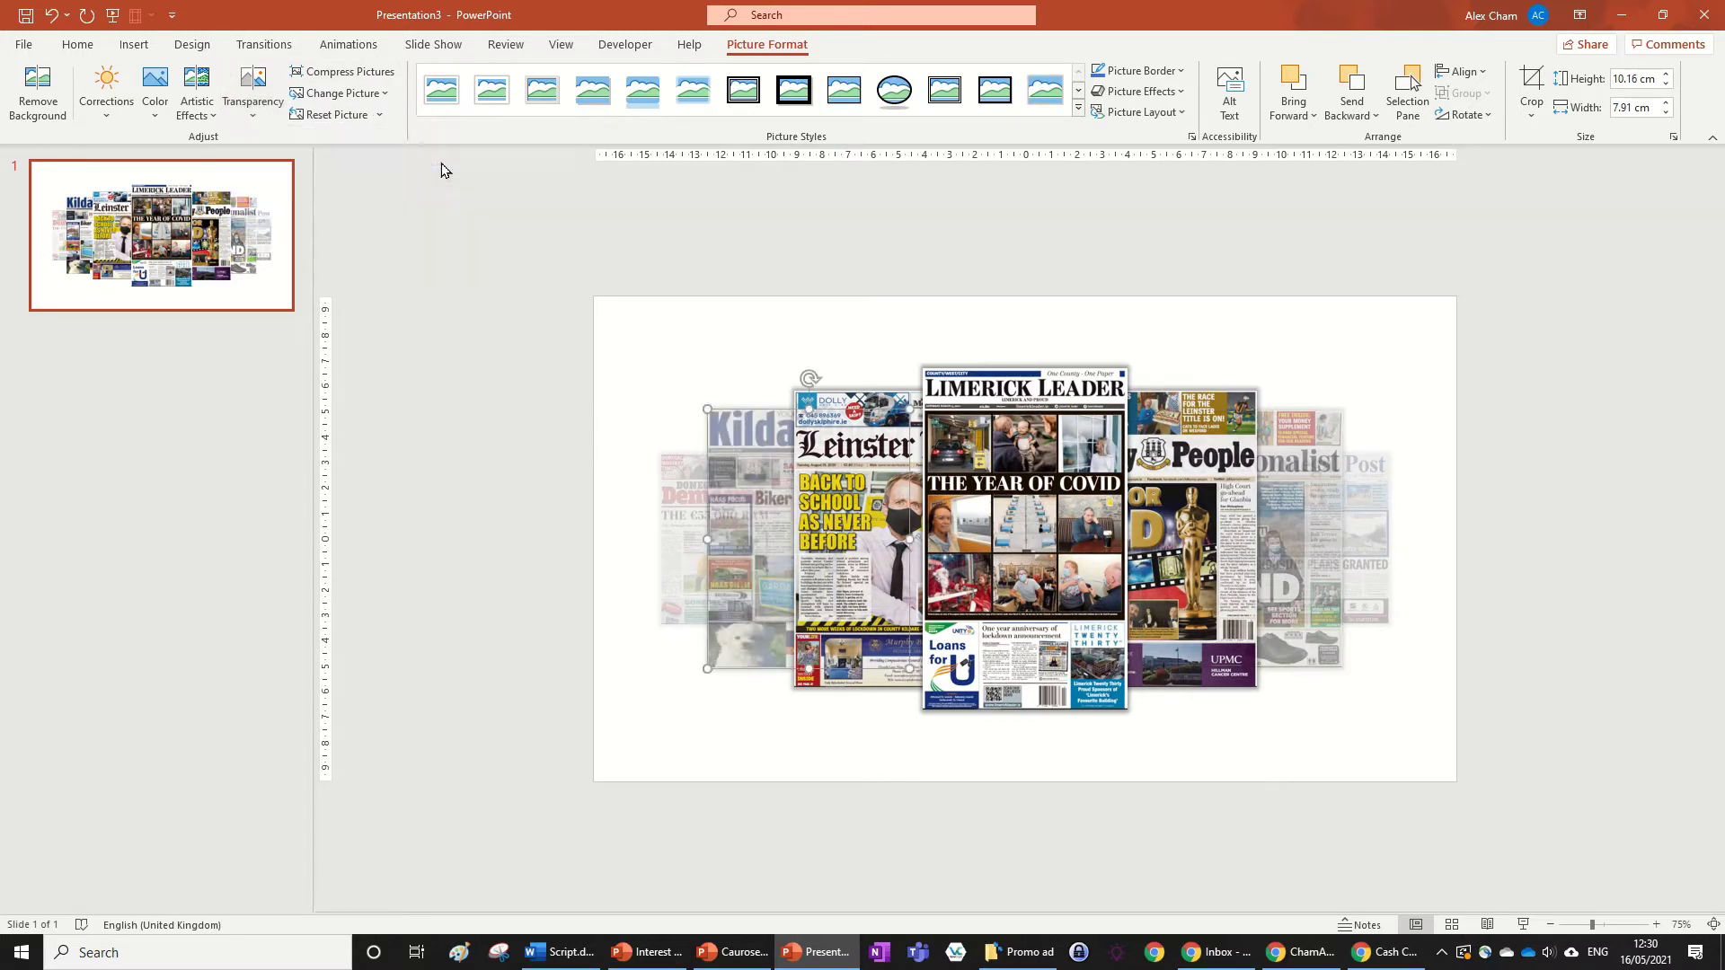
# - Increase the transparency of the Leinster Leader and Kilkenny People covers individually to the third preset
pyautogui.press('Tab')
pyautogui.click(253, 99)
pyautogui.click(284, 137)
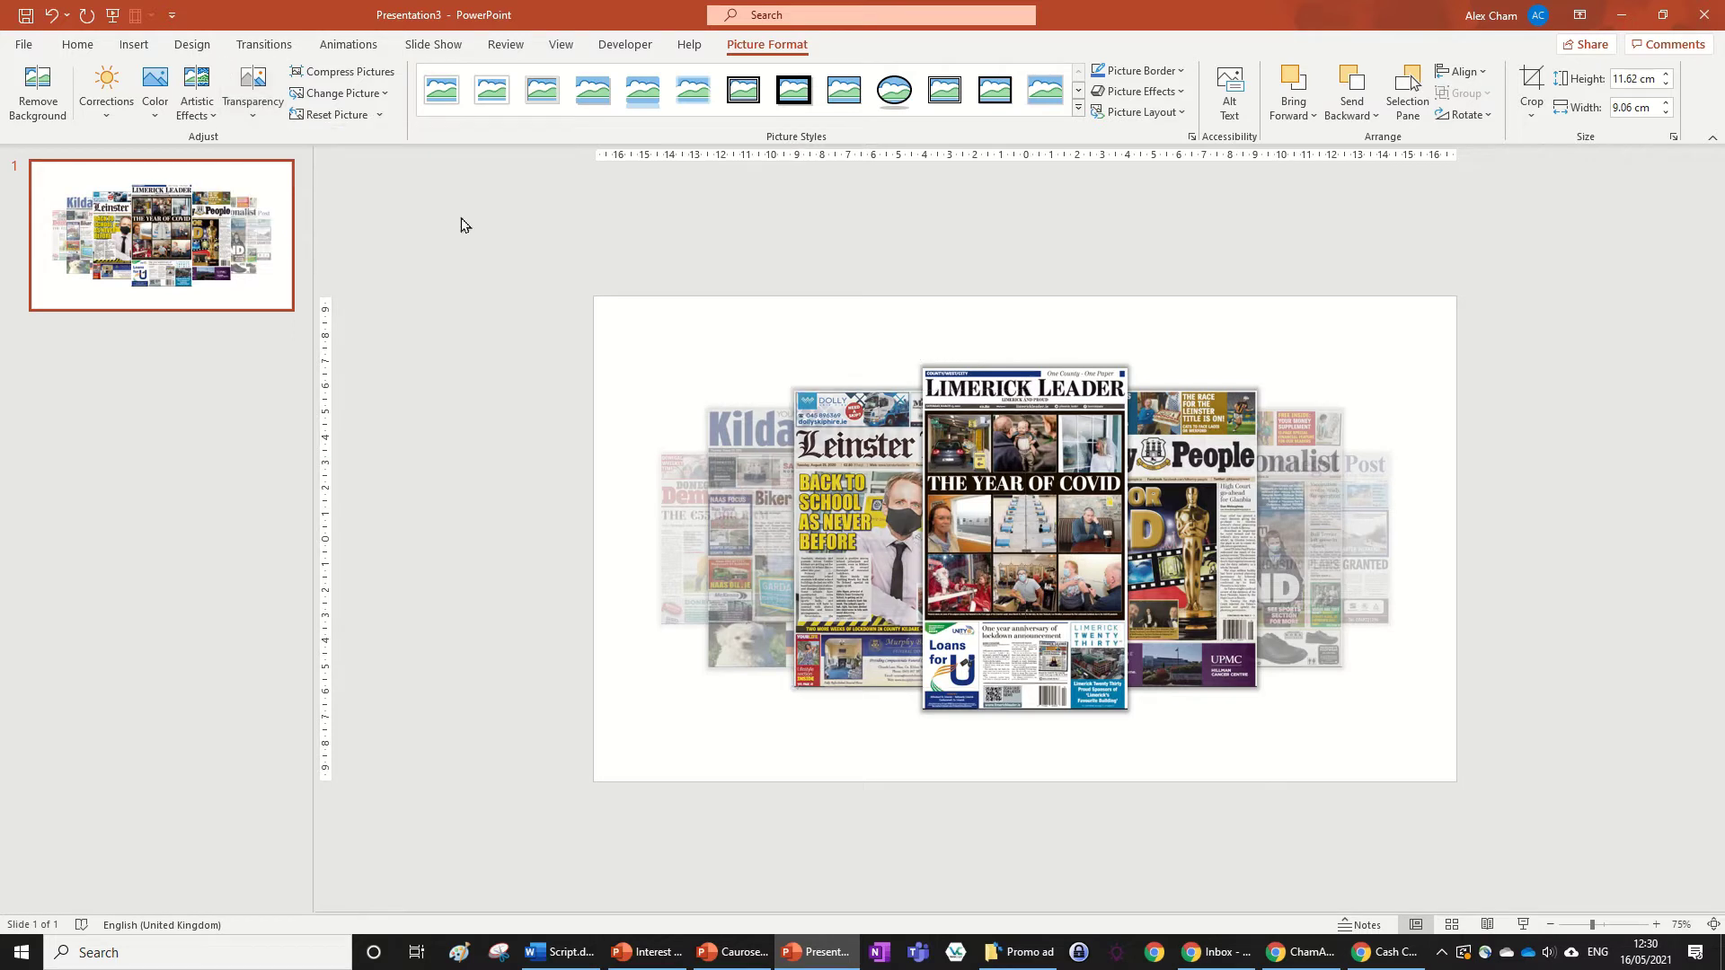
pyautogui.press('Tab')
pyautogui.click(253, 94)
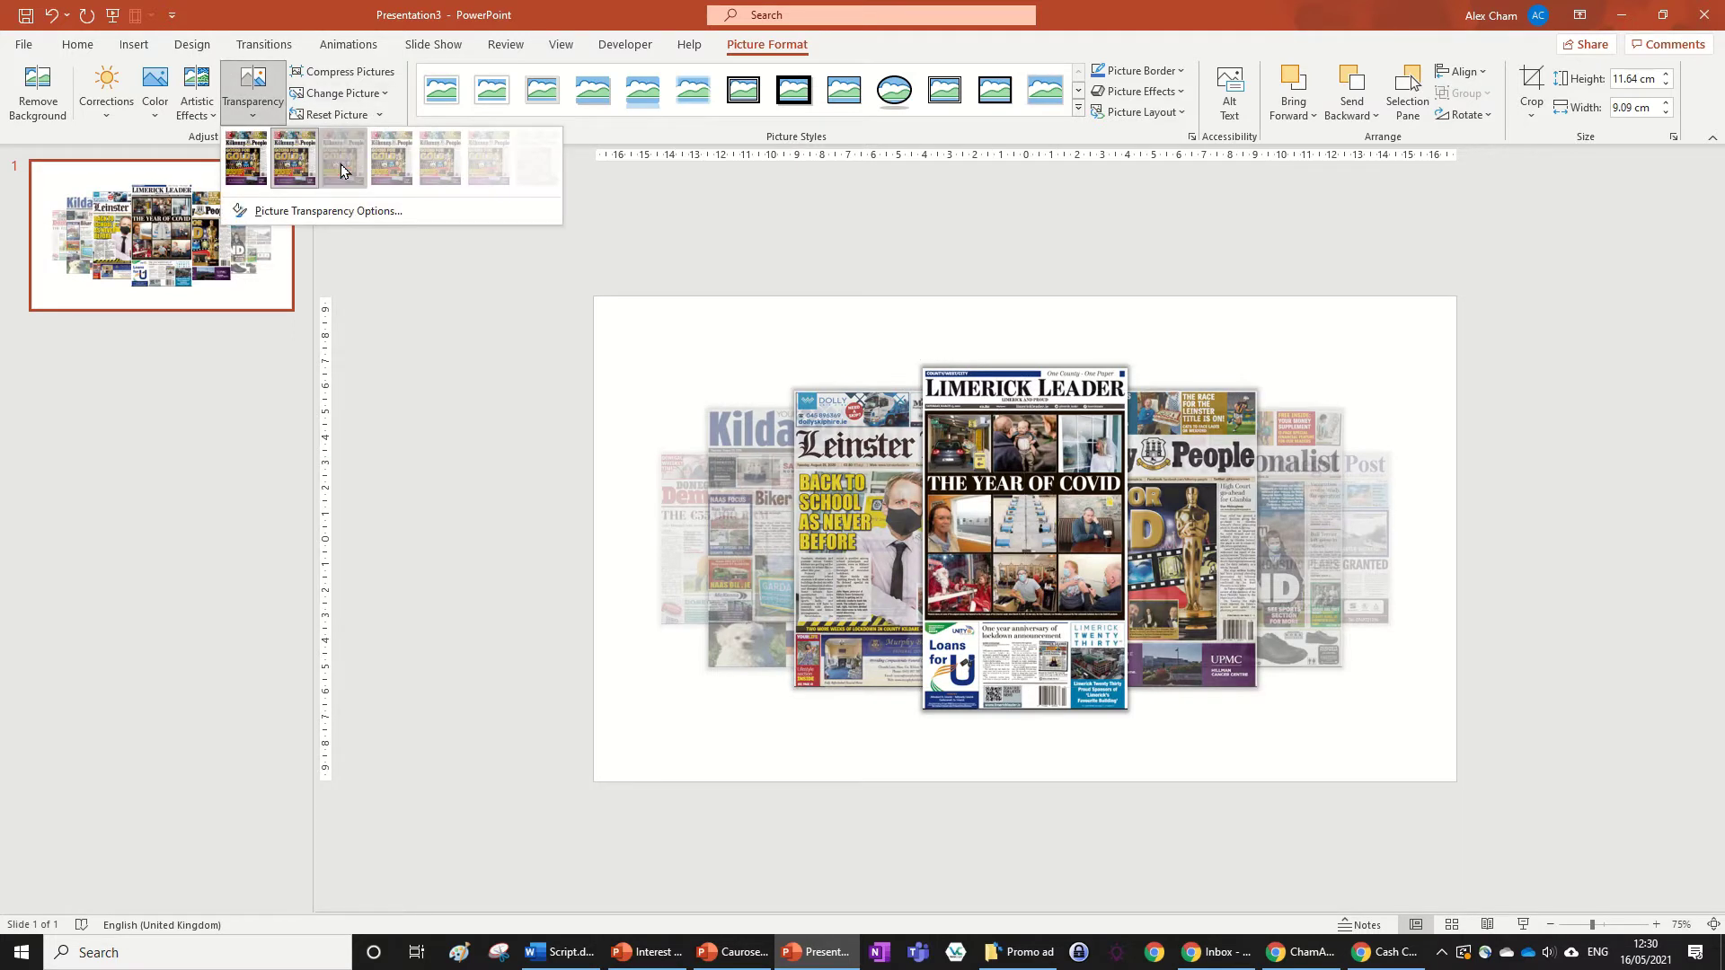
pyautogui.click(336, 157)
pyautogui.click(853, 329)
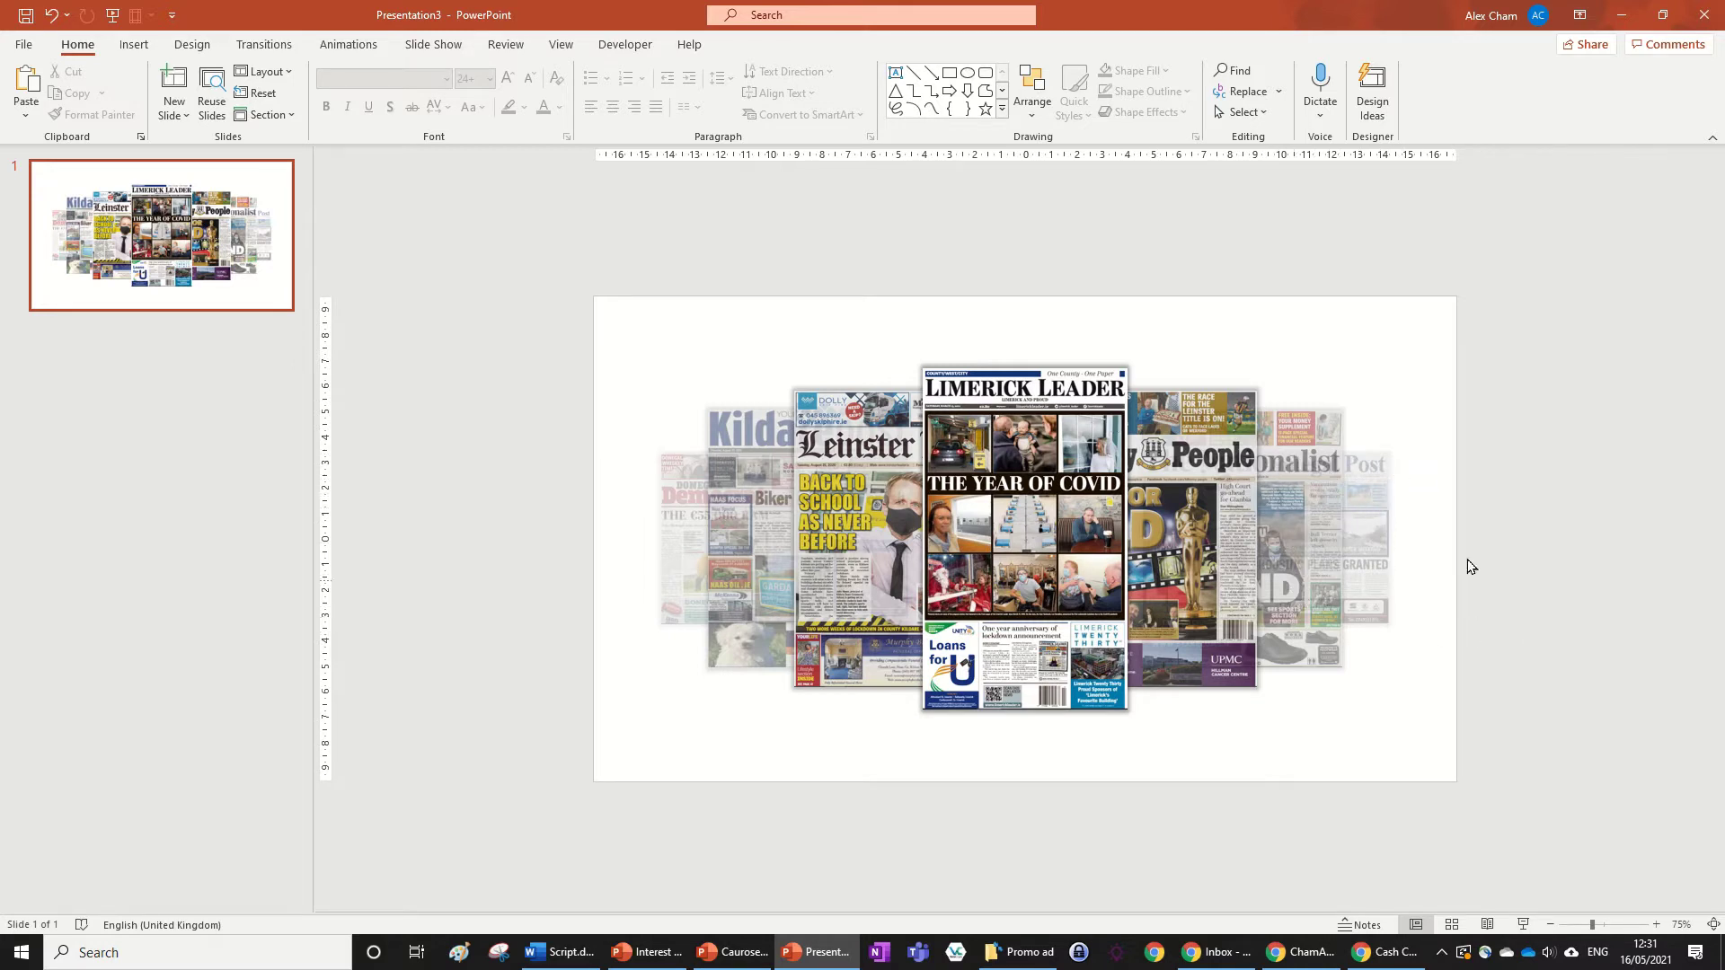
# - Select The Nationalist cover and open its picture border options
pyautogui.click(1311, 493)
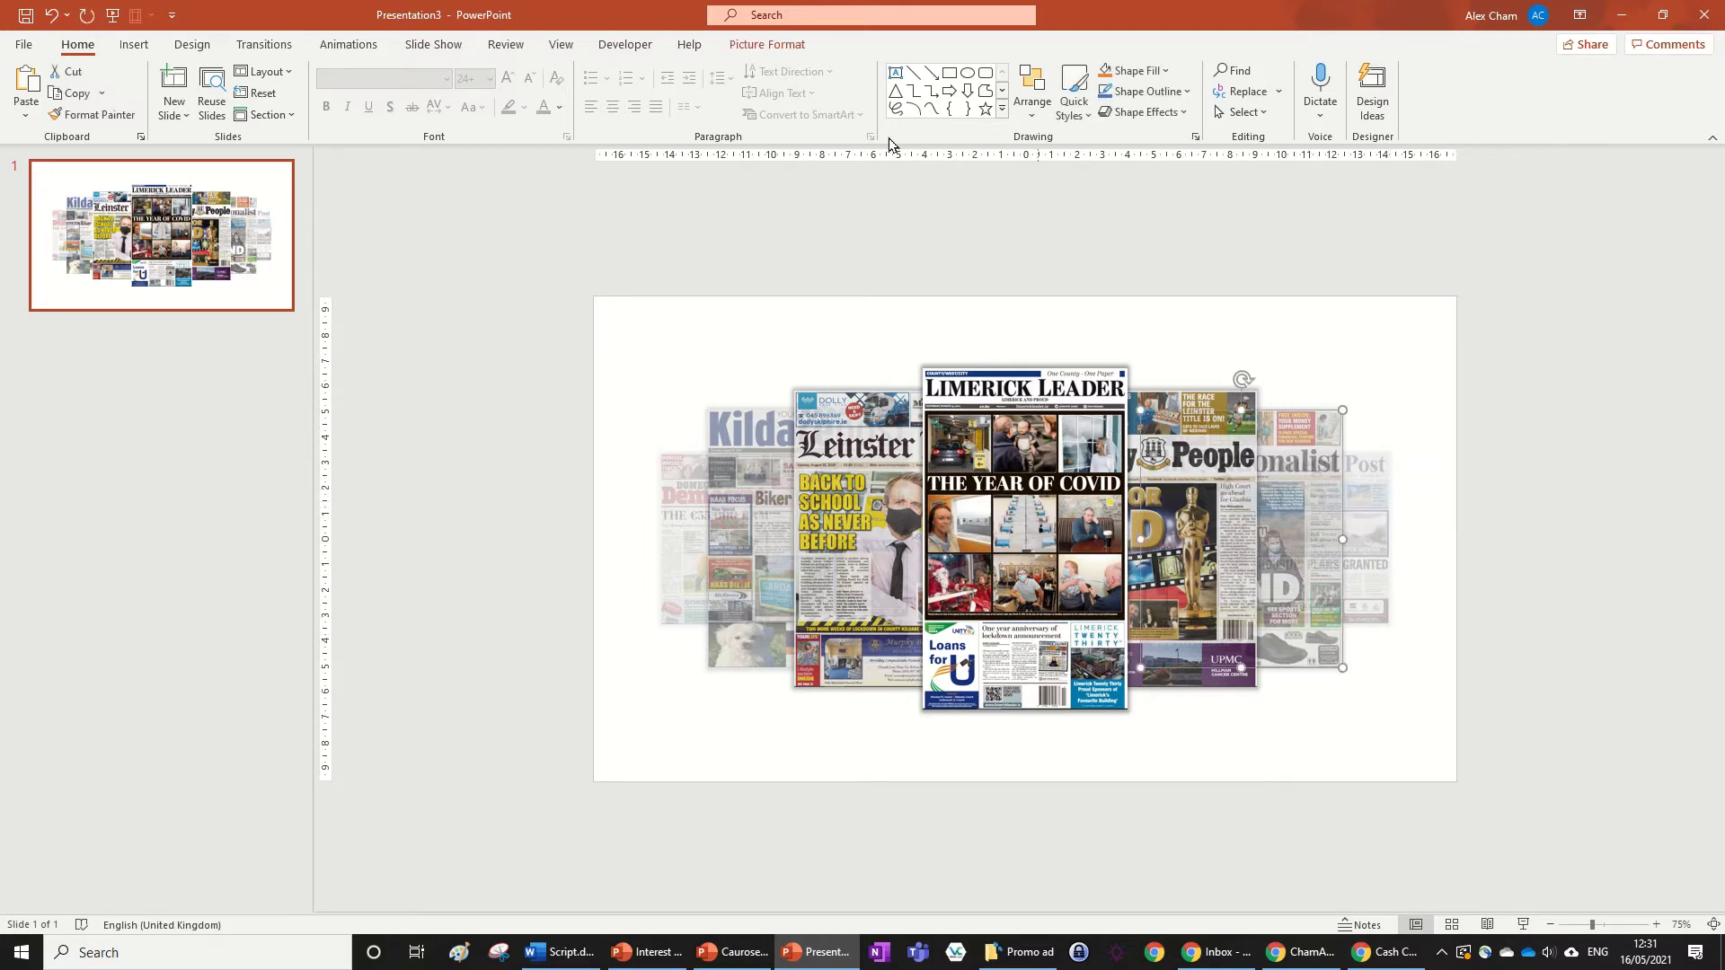
pyautogui.click(768, 44)
pyautogui.click(1137, 70)
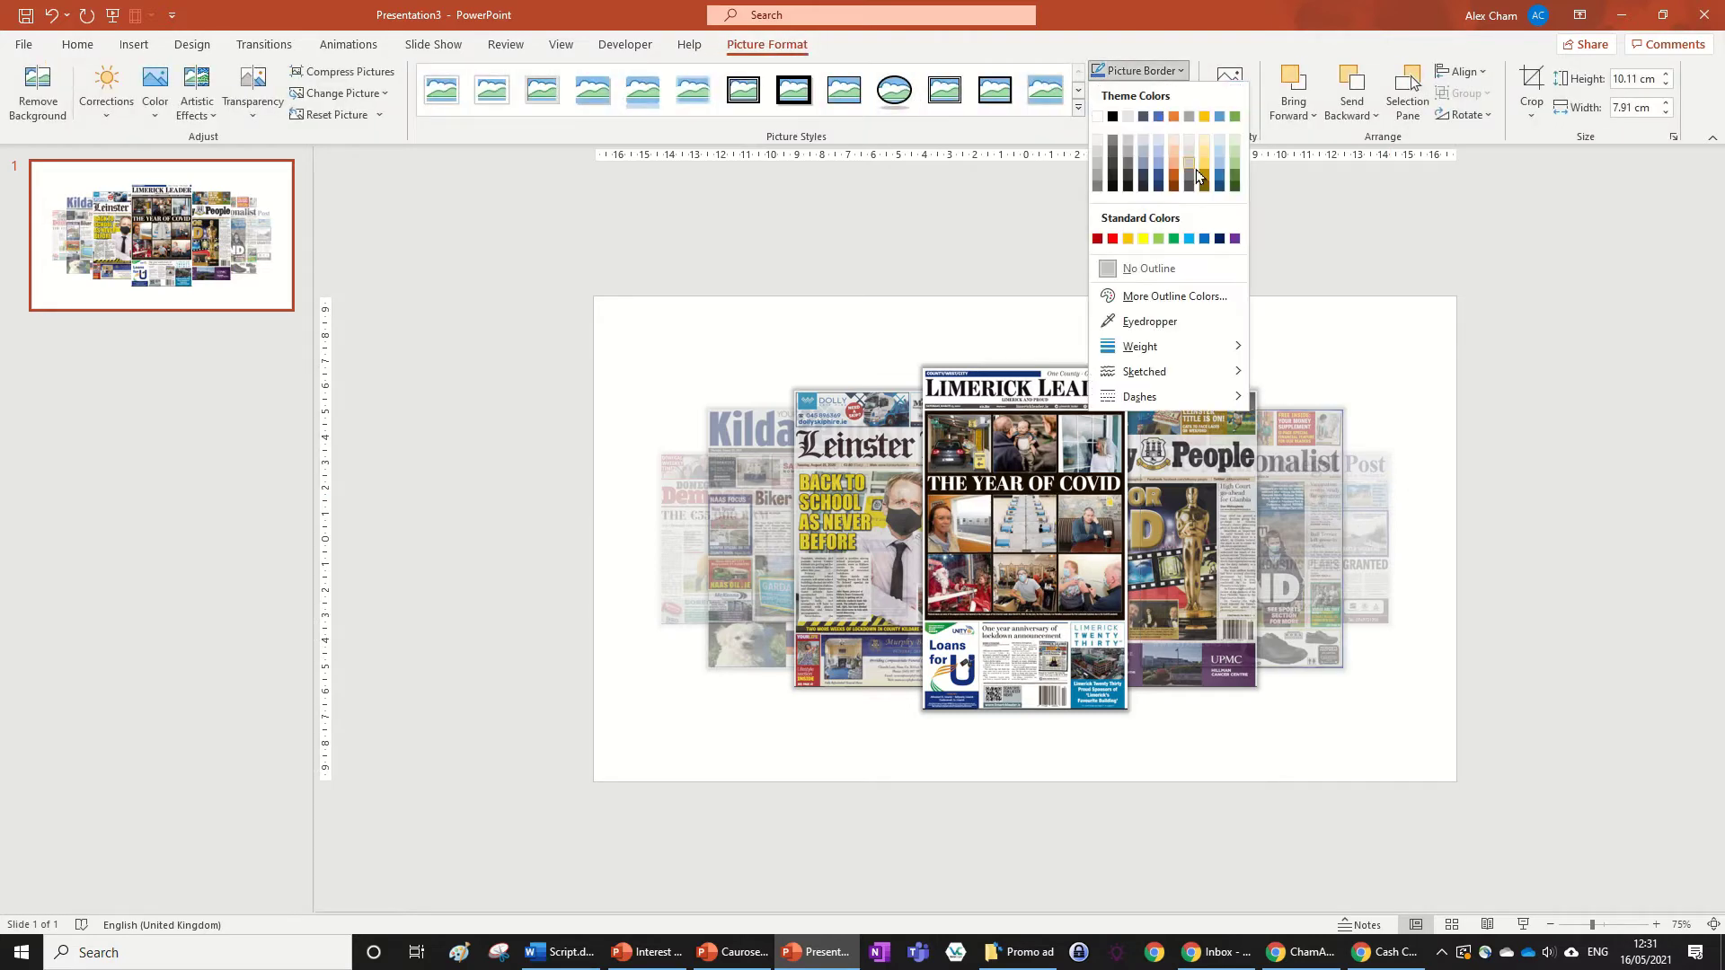